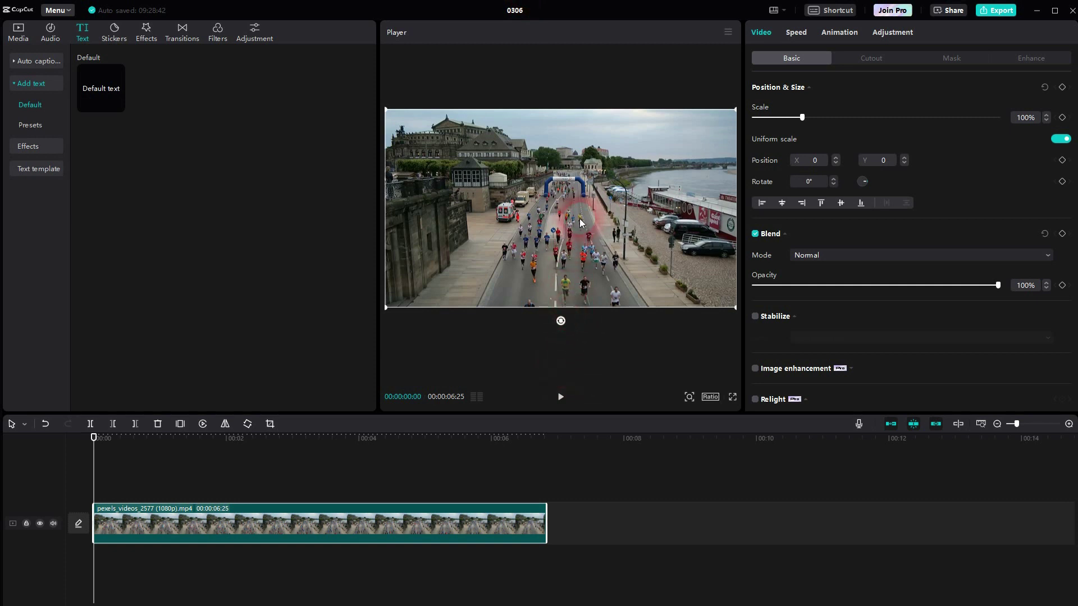
Preview the race clip, return to its first frame and leave the workspace layout unchanged.
click(561, 397)
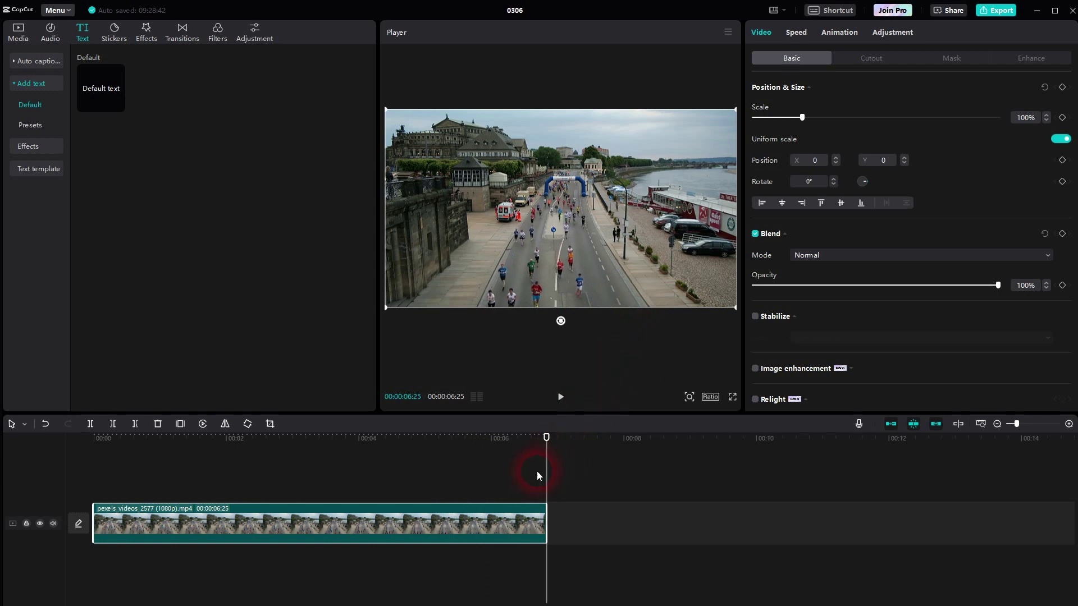
drag(534, 474, 73, 515)
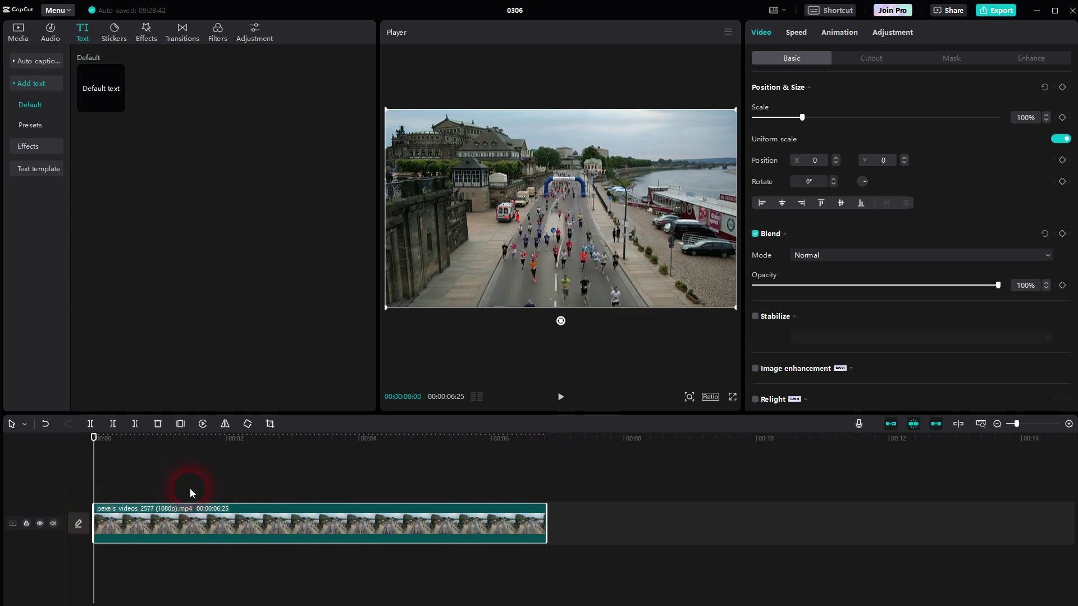
click(788, 11)
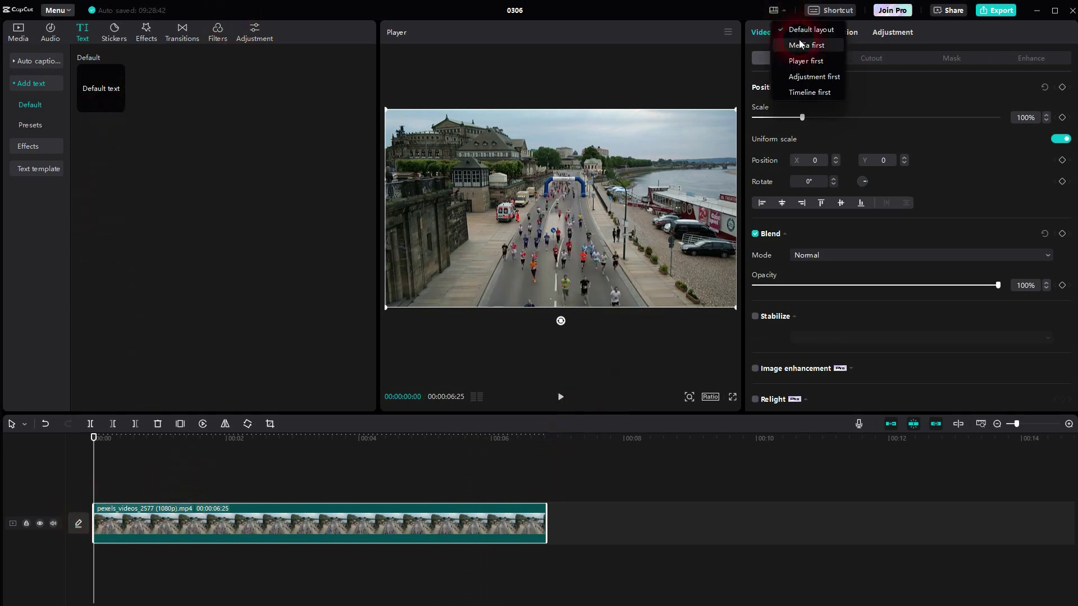
click(92, 43)
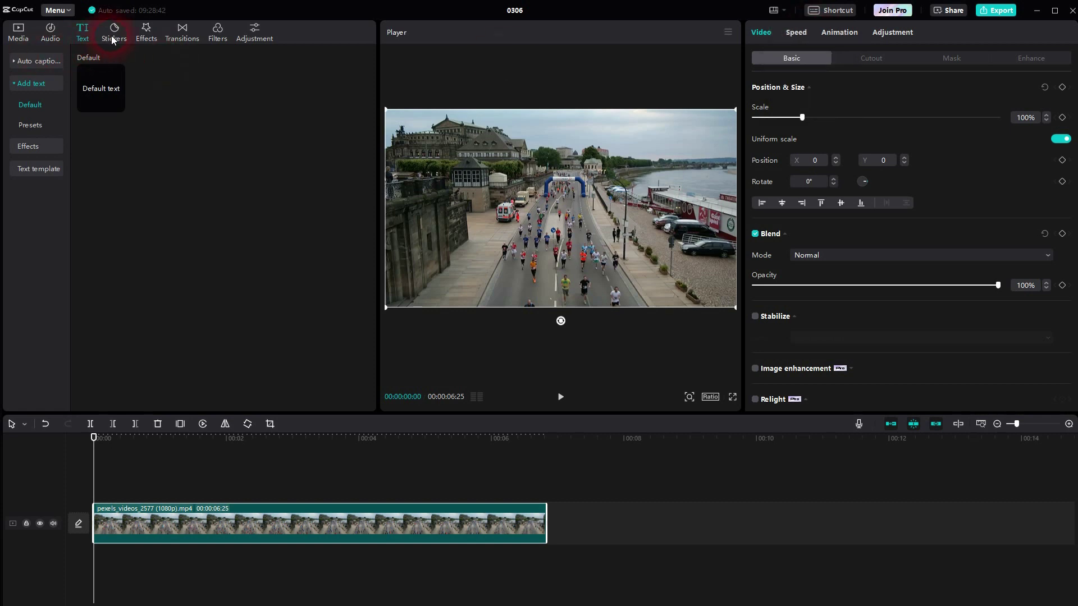
Add the white curved-arrow sticker from the Stickers library to the race video.
click(113, 38)
click(160, 63)
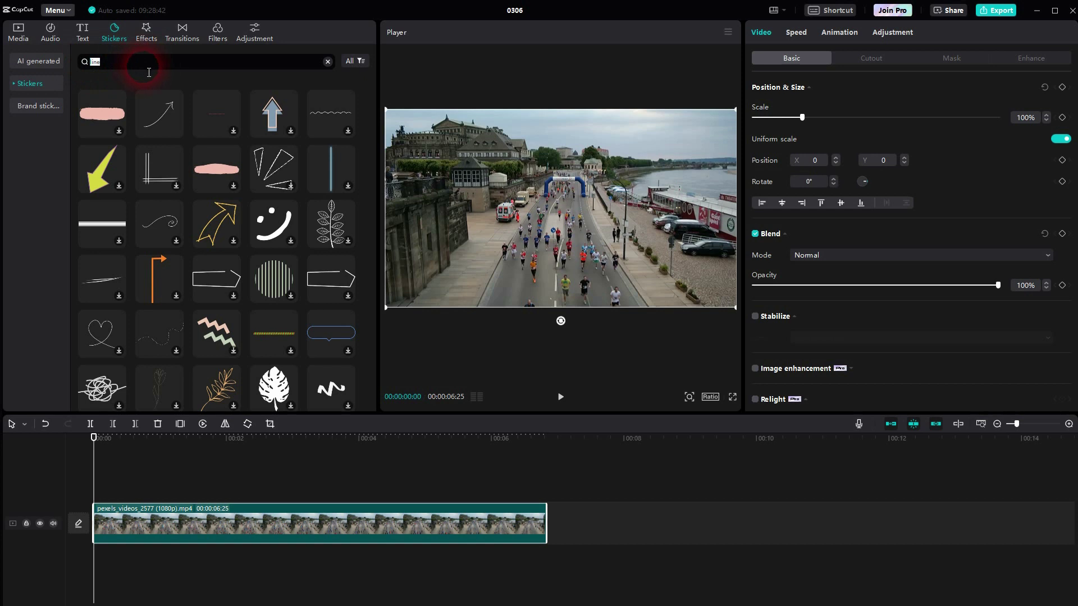
click(176, 132)
click(574, 291)
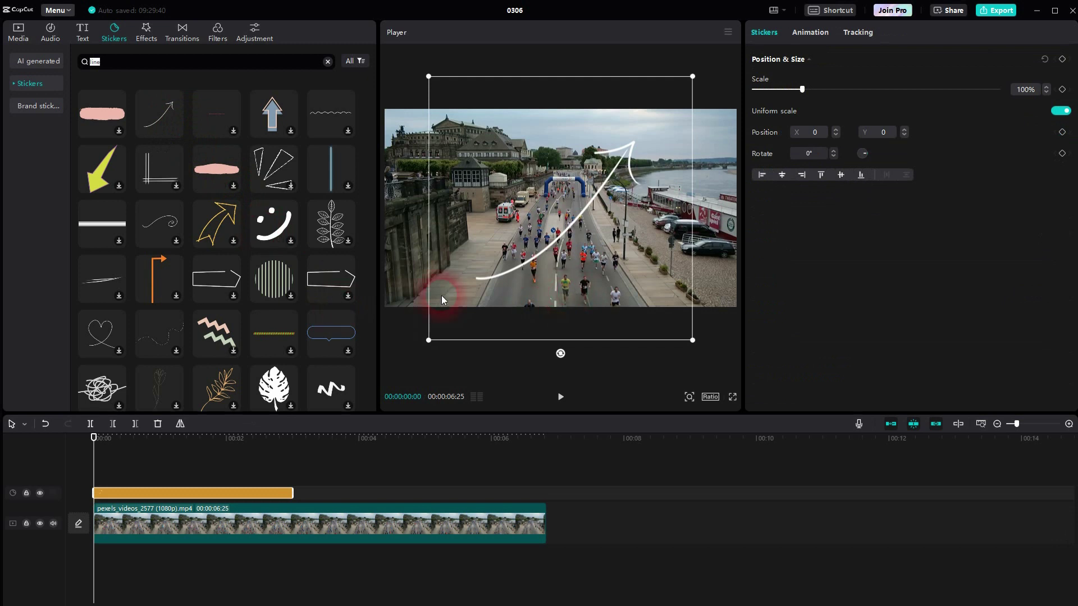
click(119, 189)
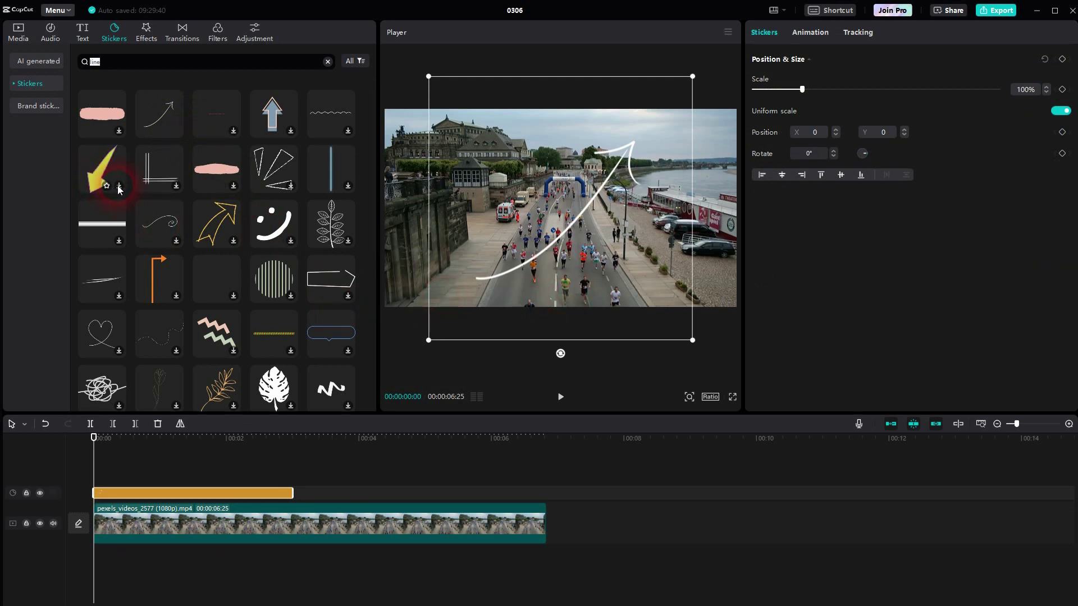
click(308, 470)
Stretch the arrow sticker to the video's end and rotate it roughly half a turn.
drag(298, 497, 548, 498)
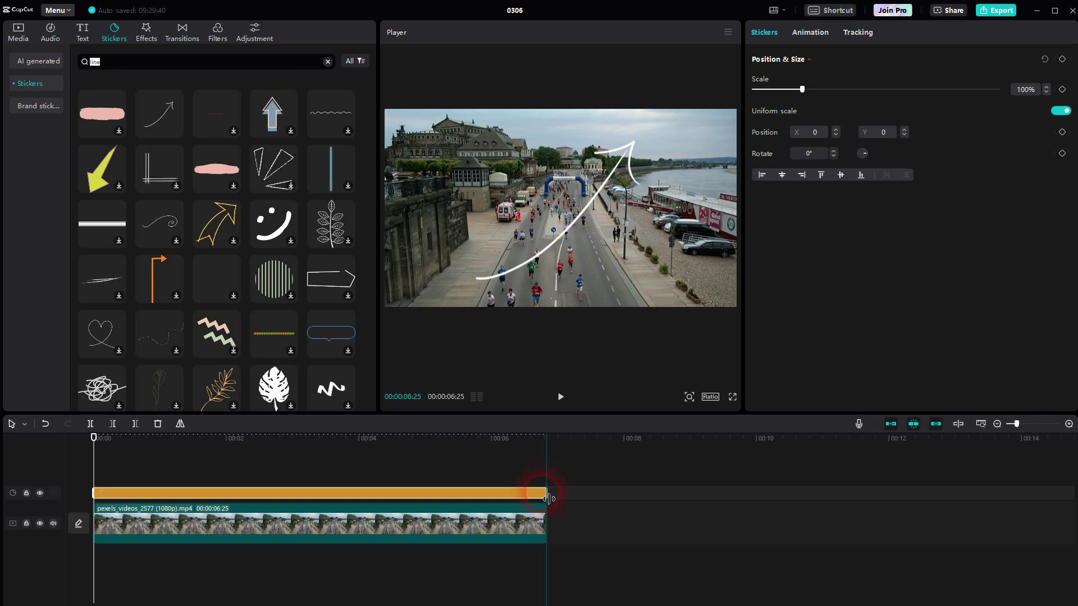
click(541, 377)
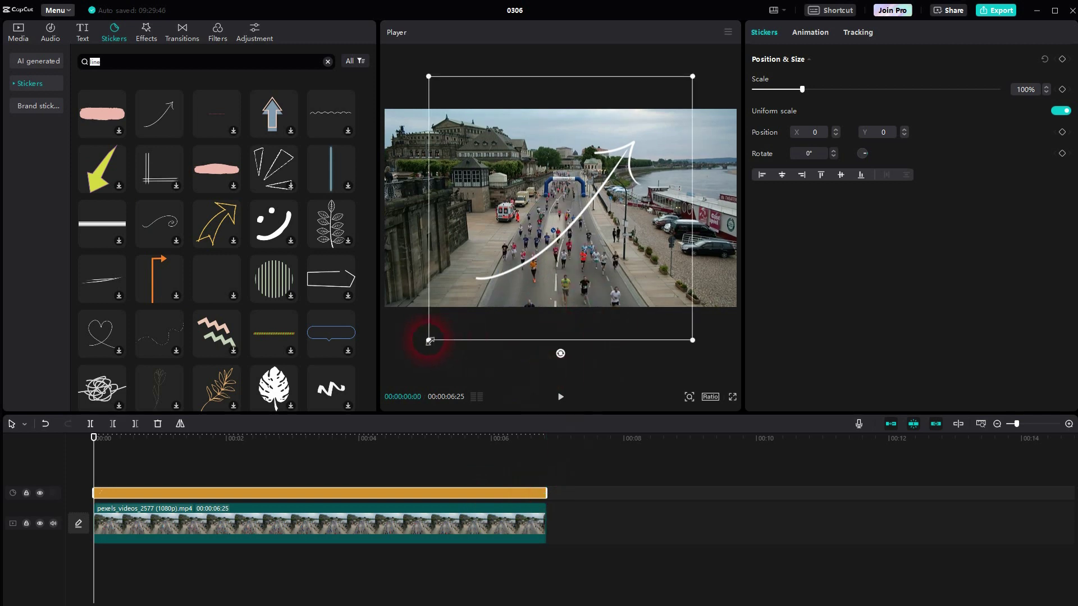
drag(548, 361, 570, 174)
click(702, 94)
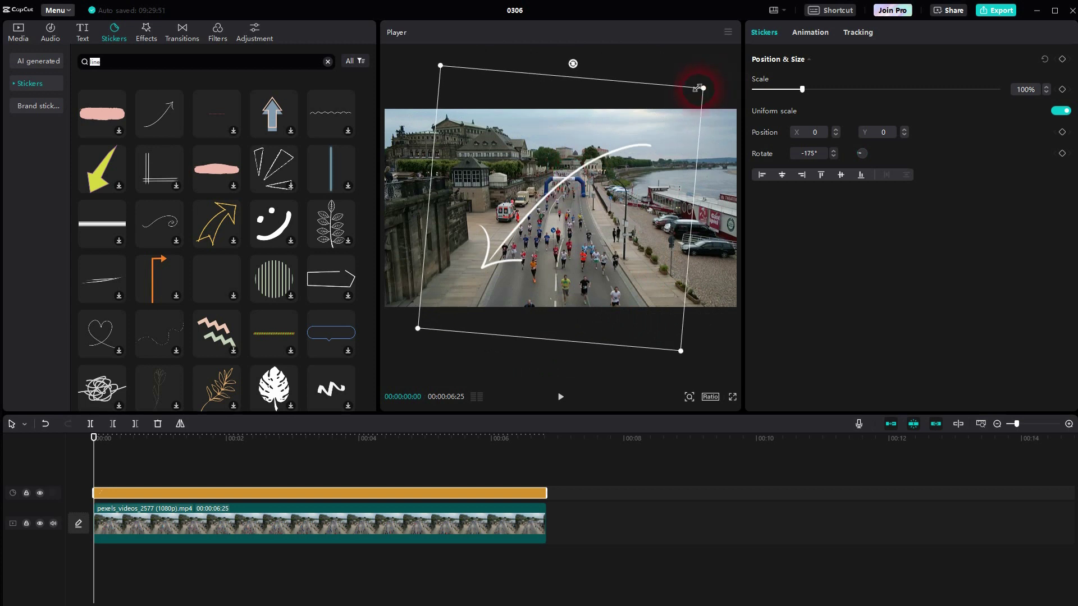
click(430, 493)
Scale the arrow to 33%, rotate it to -283° and place it in the crowd of runners.
drag(703, 86, 604, 194)
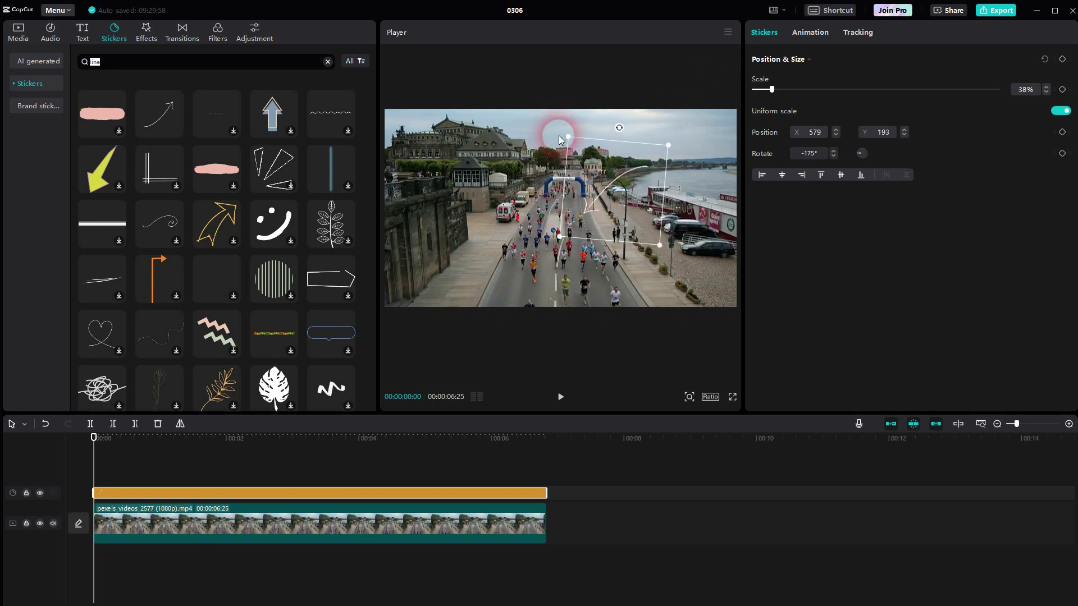
drag(617, 128, 535, 210)
drag(598, 186, 558, 214)
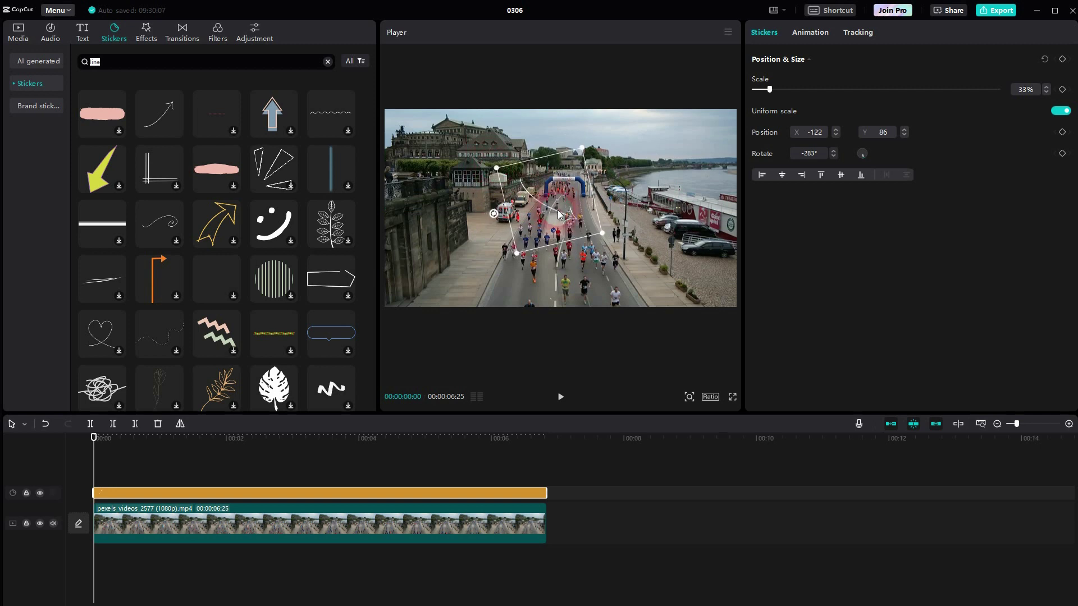
click(122, 465)
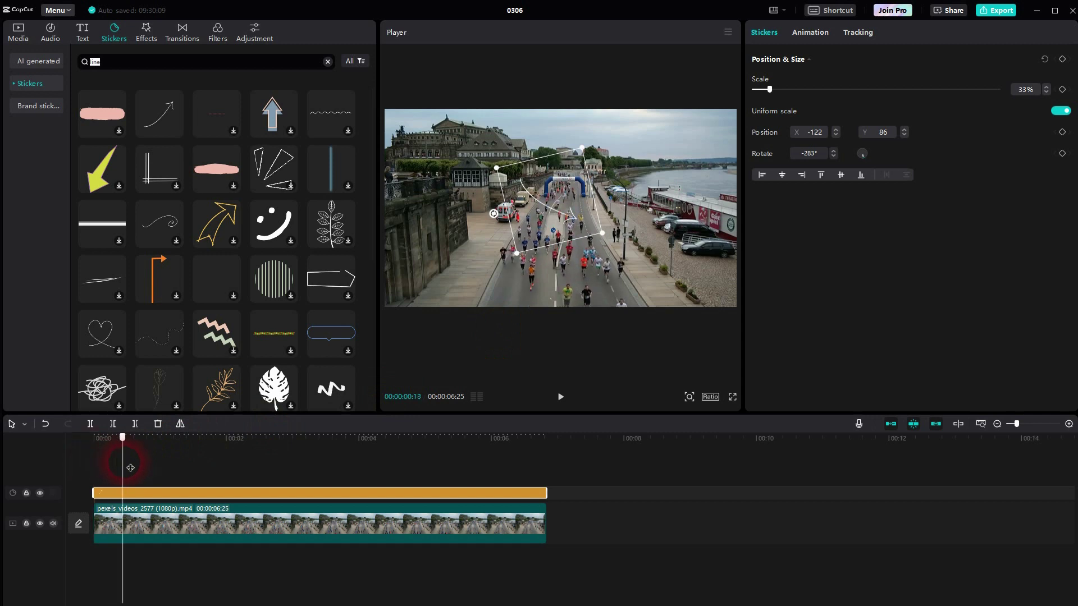
Add a Default text layer and stretch it across the whole clip.
drag(131, 468, 70, 468)
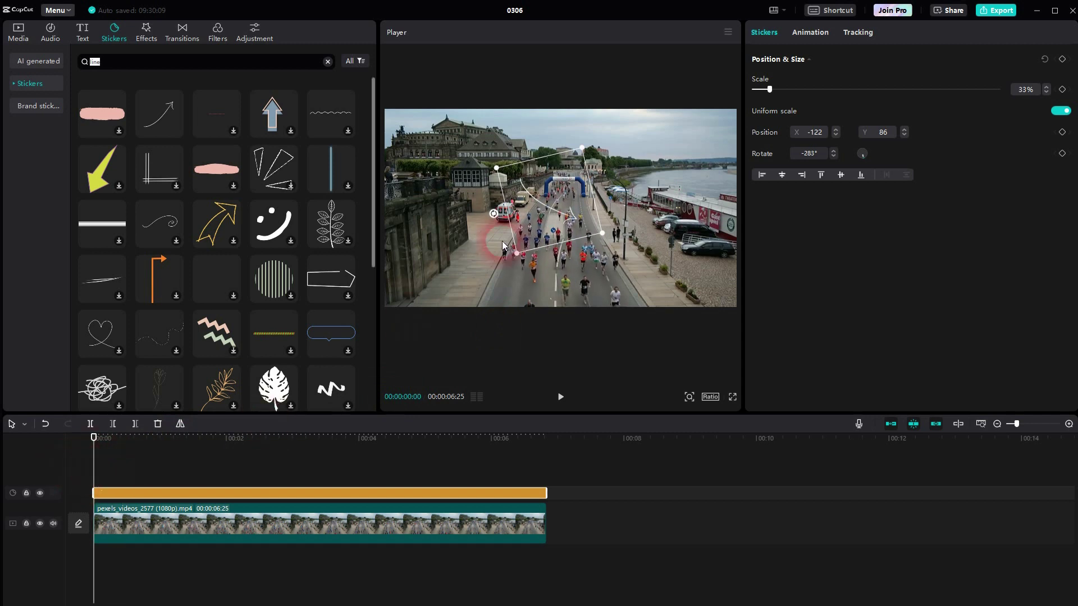
click(84, 36)
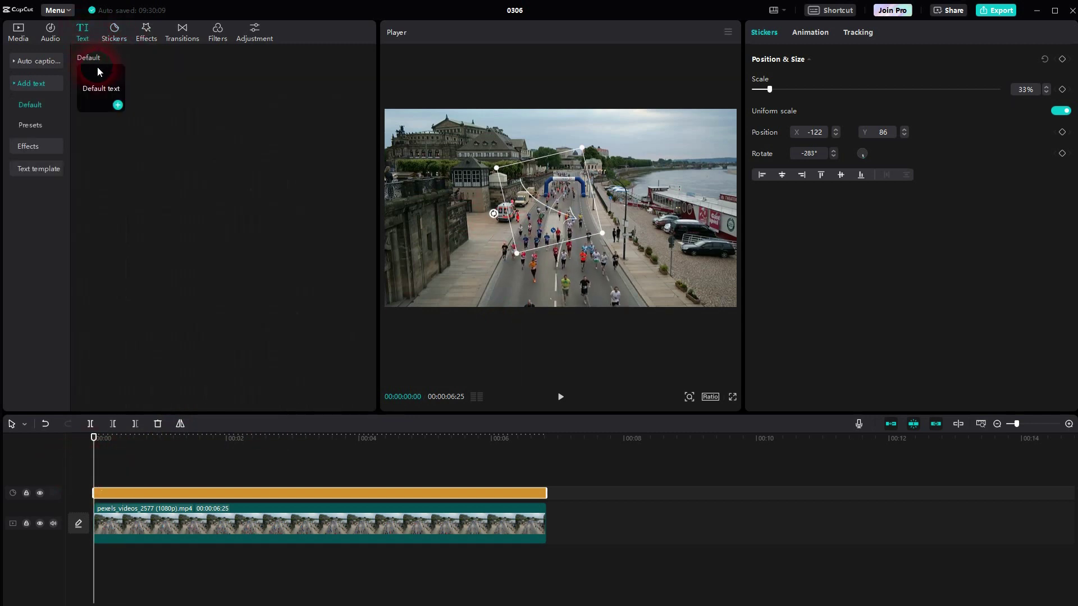
click(116, 104)
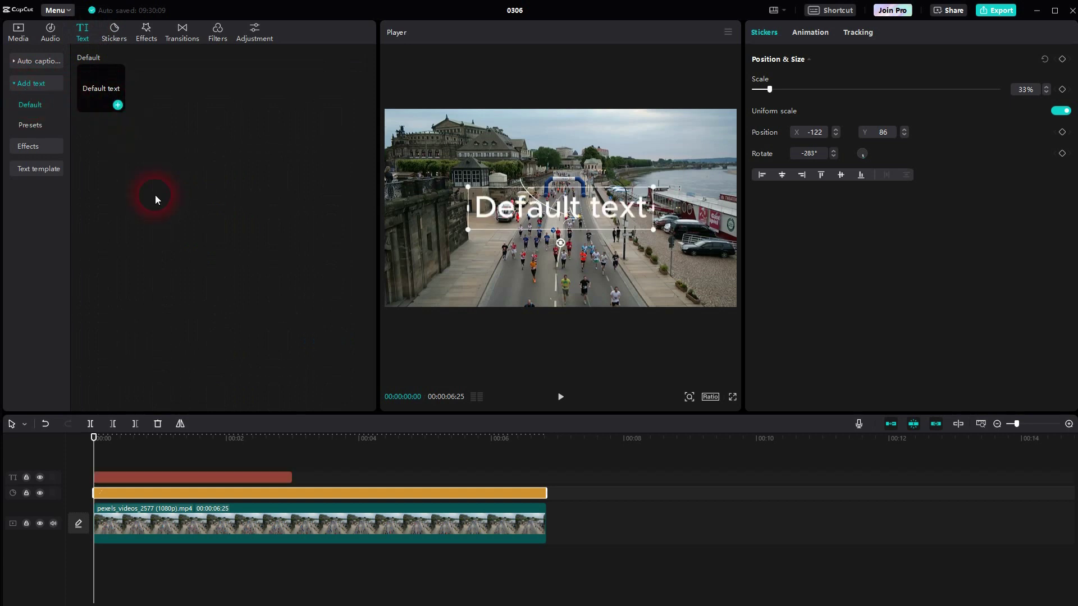
click(297, 481)
drag(301, 480, 547, 481)
Change the text to 'Me', set font size 11 and place it at the arrow's tail.
drag(800, 88, 749, 84)
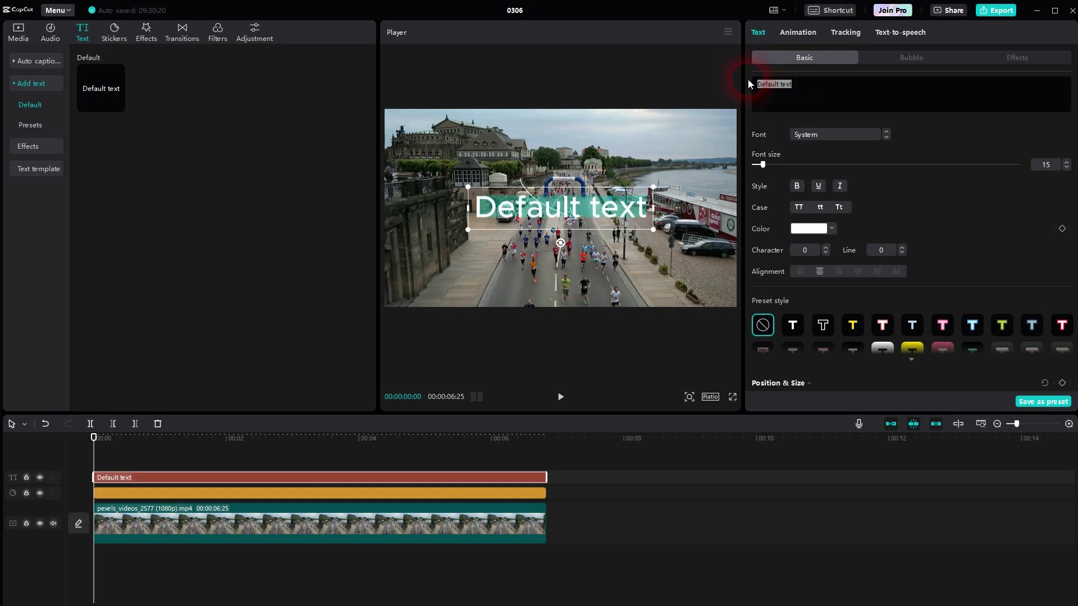
text(Me)
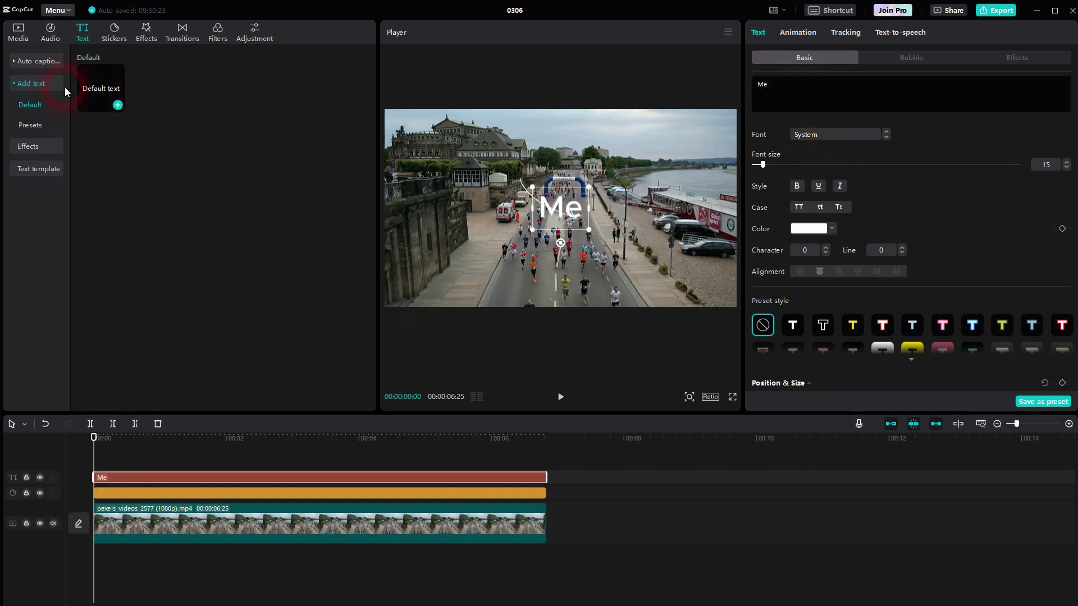
drag(559, 208, 509, 167)
click(996, 156)
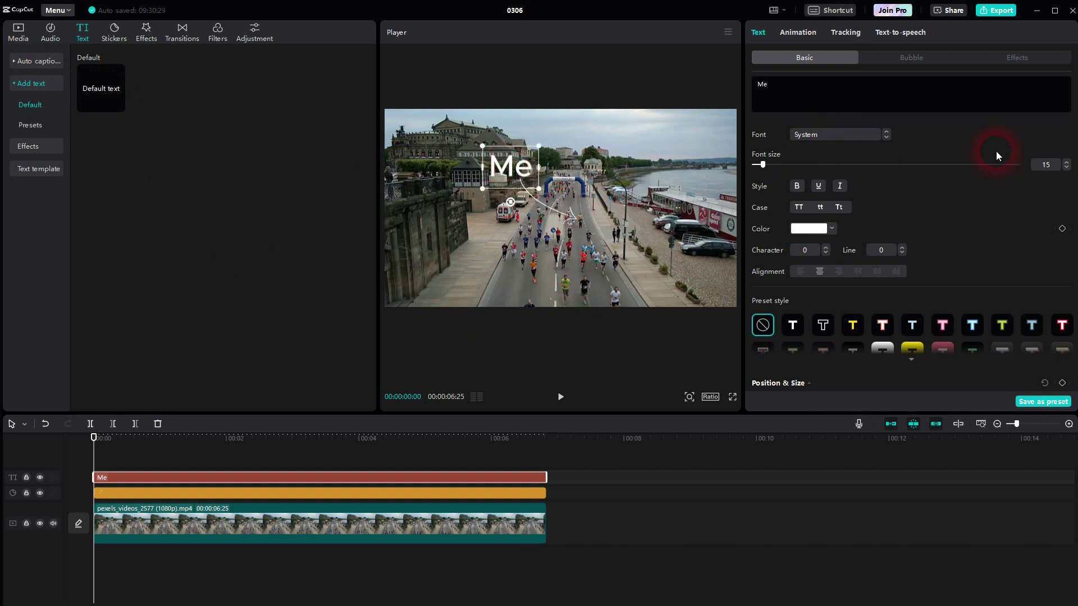
click(1066, 167)
click(1066, 167)
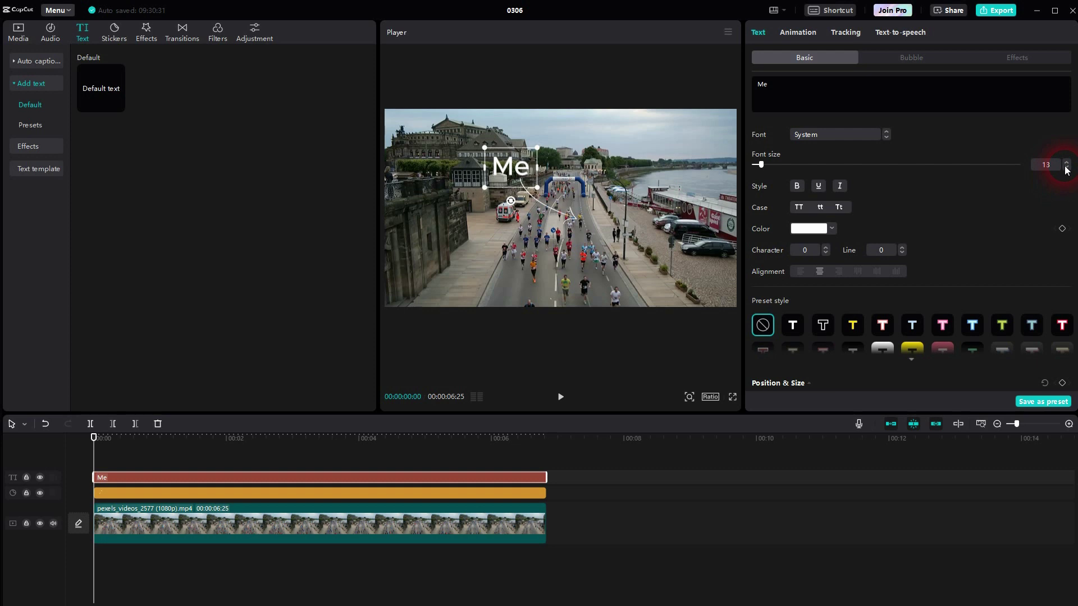
click(1066, 168)
click(1066, 168)
mouse_move(518, 169)
mouse_down()
mouse_move(502, 178)
mouse_move(509, 171)
mouse_up()
Colour the Me text yellow (FFD800).
click(810, 233)
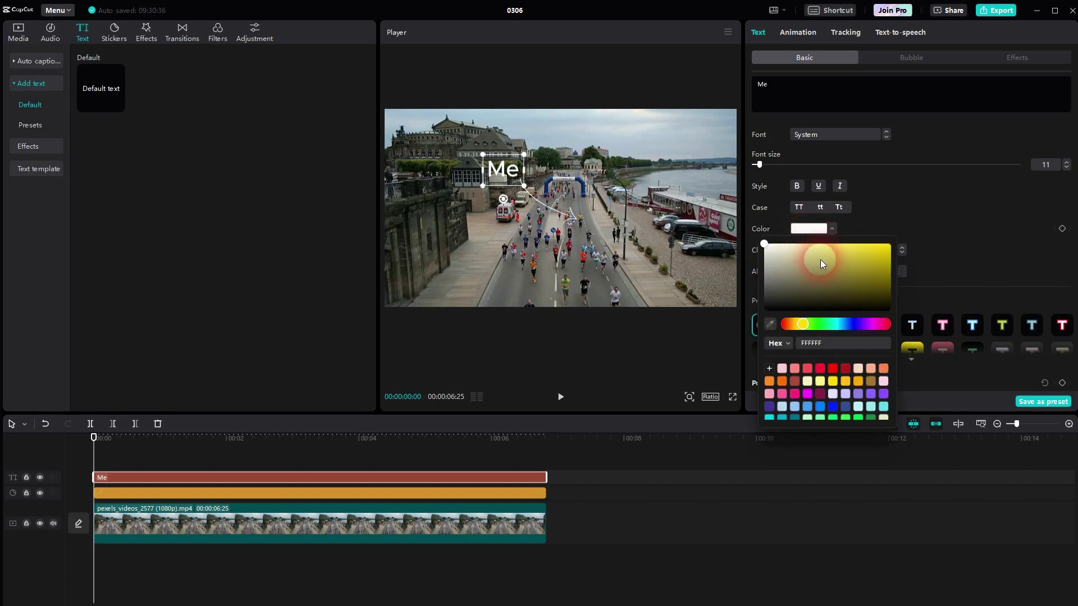
drag(820, 260, 849, 235)
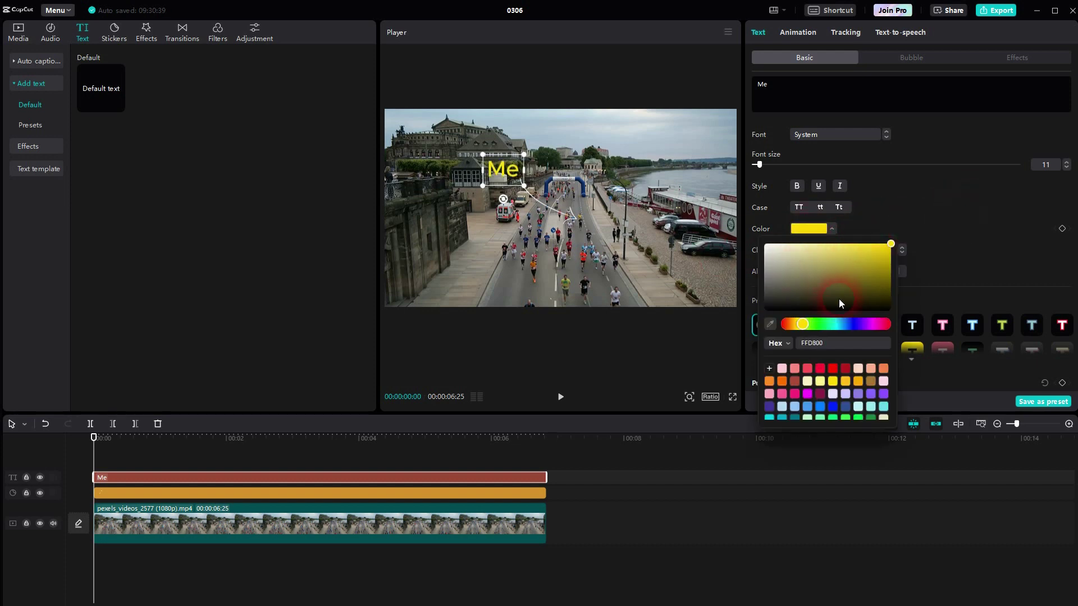
click(983, 245)
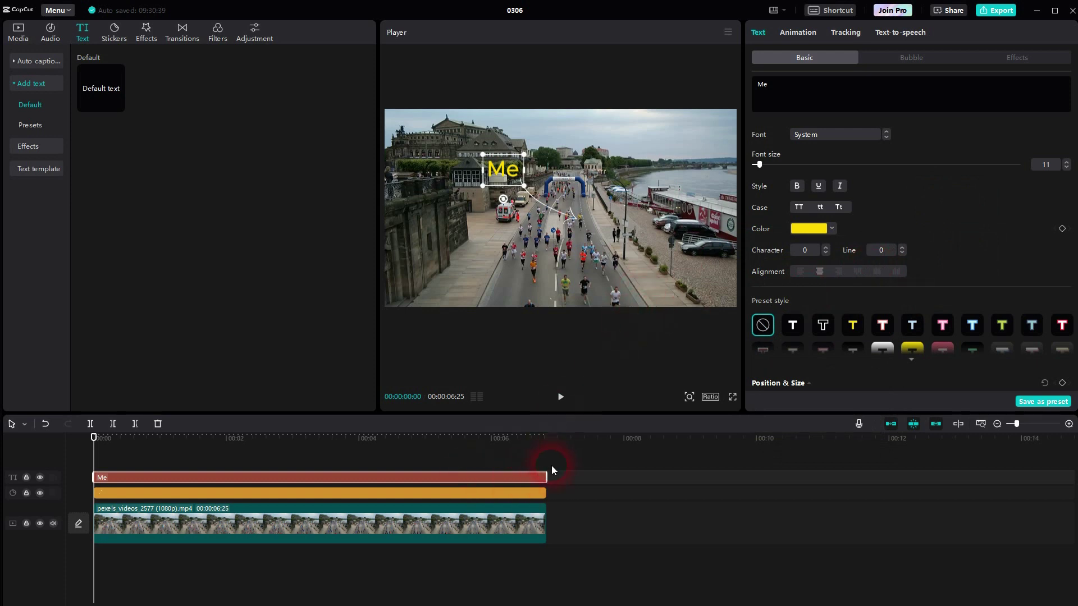
Combine the Me text and arrow sticker clips into one compound clip, then check its track visibility.
drag(599, 468, 492, 490)
right_click(500, 492)
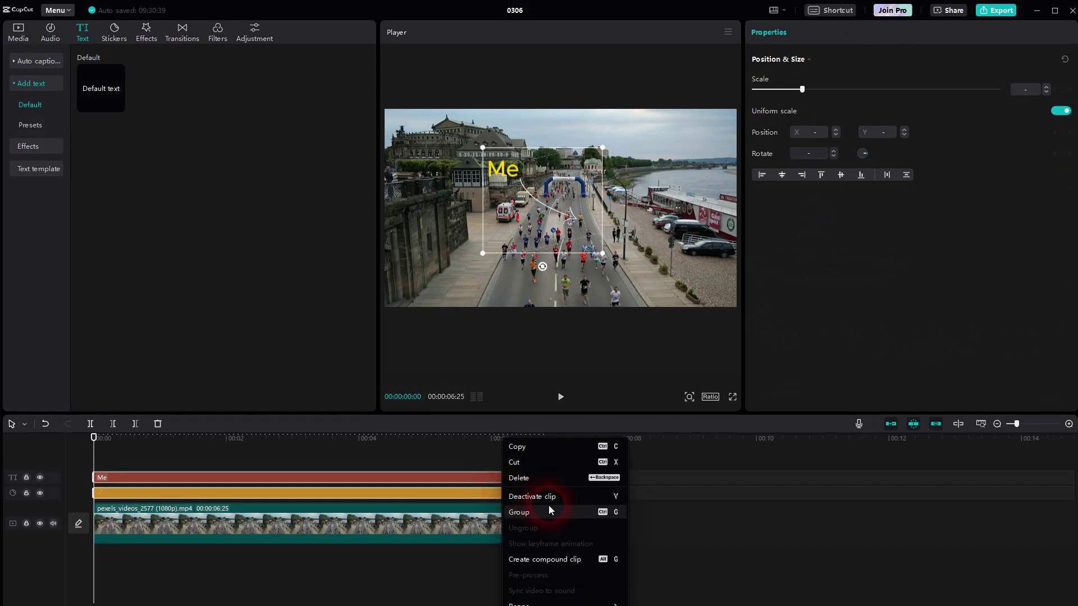
click(551, 561)
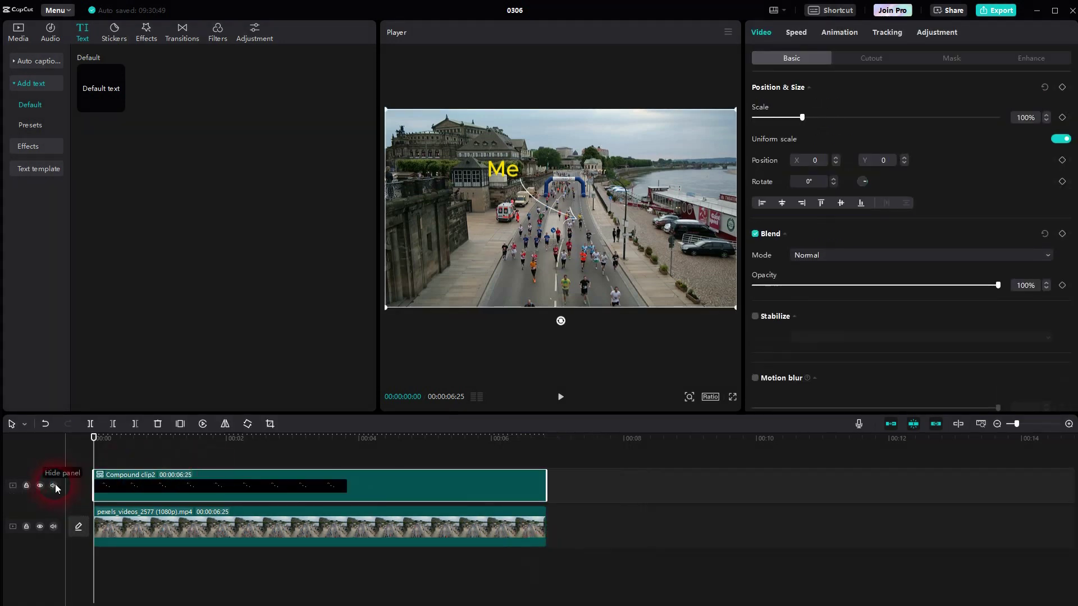
click(39, 486)
click(39, 486)
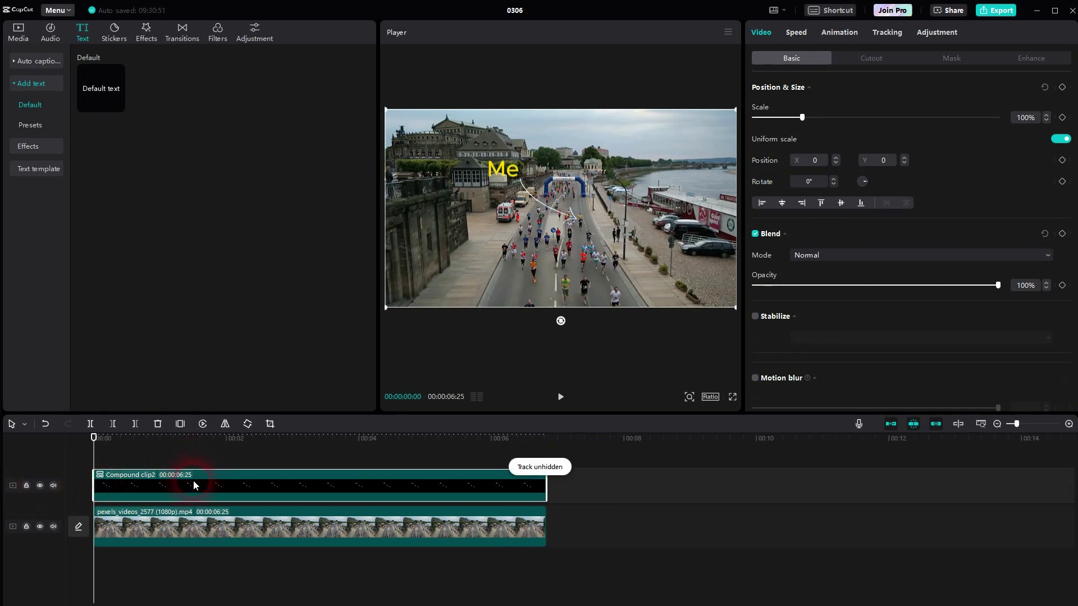
Enable motion tracking for the compound clip in the Tracking tab.
click(203, 522)
click(207, 484)
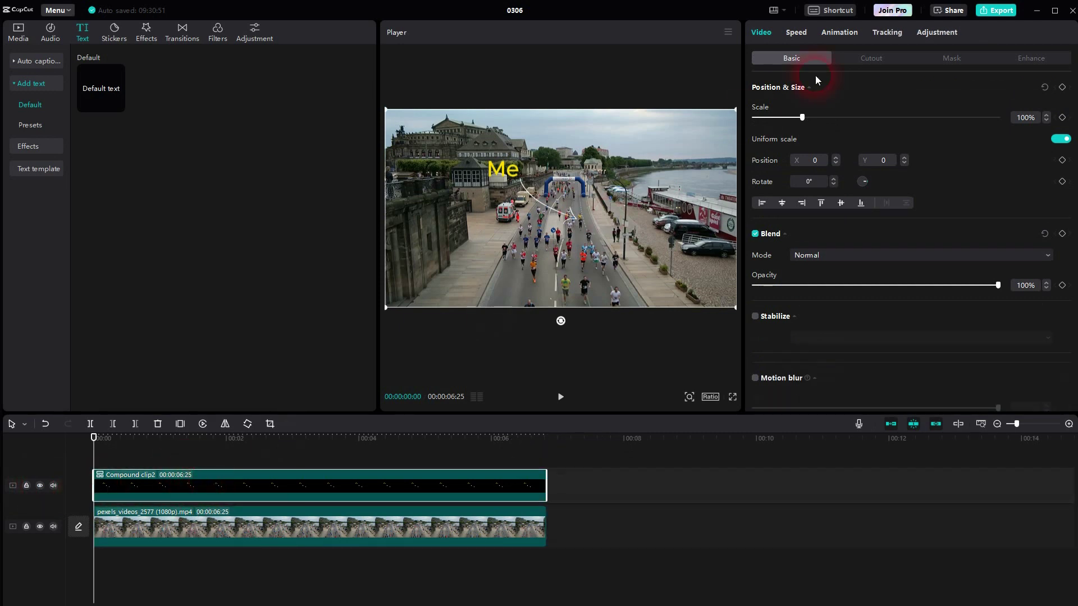
click(889, 32)
click(814, 93)
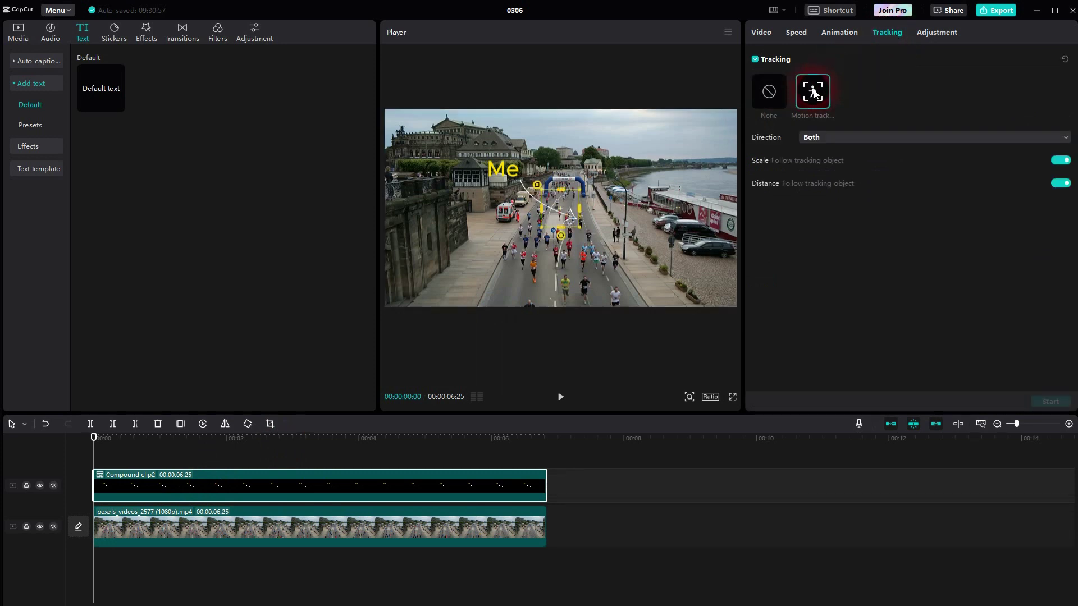
Target the runner with the tracking box and turn off Scale and Distance following.
click(563, 231)
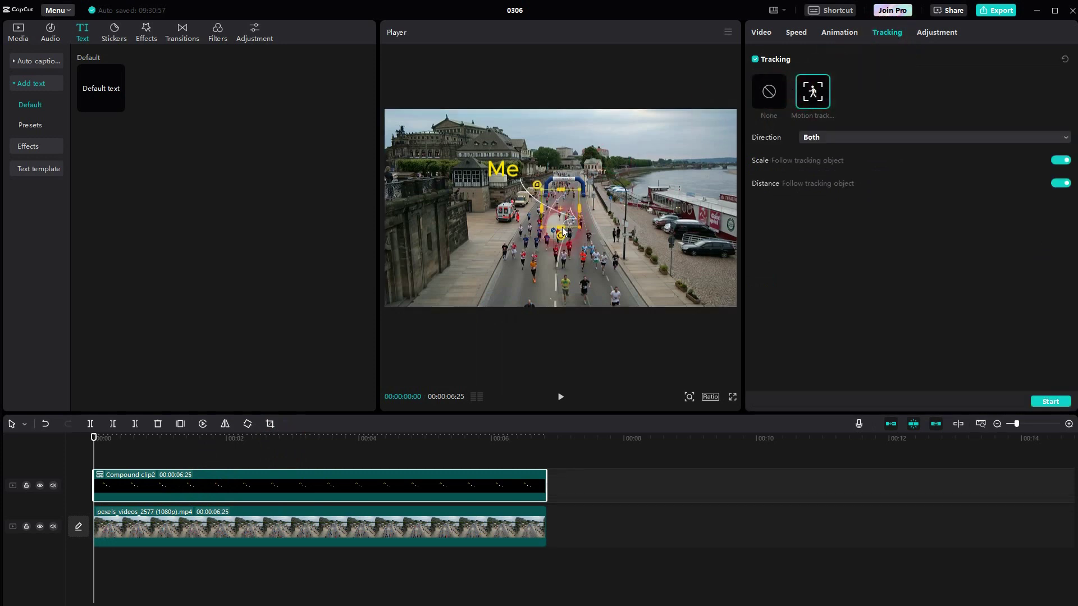
click(564, 211)
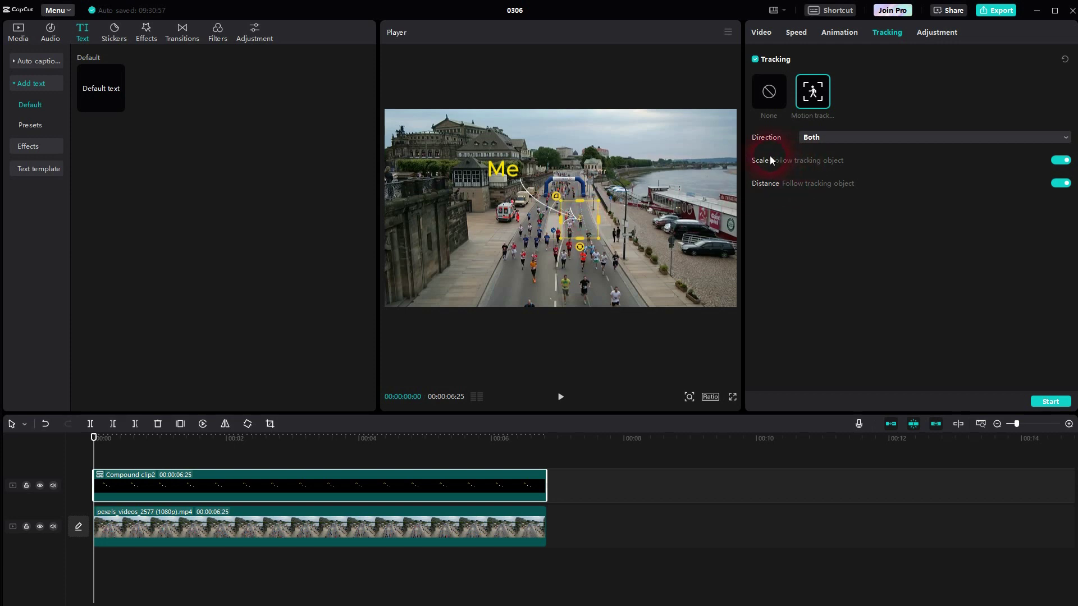
click(546, 383)
drag(99, 459, 470, 449)
click(635, 296)
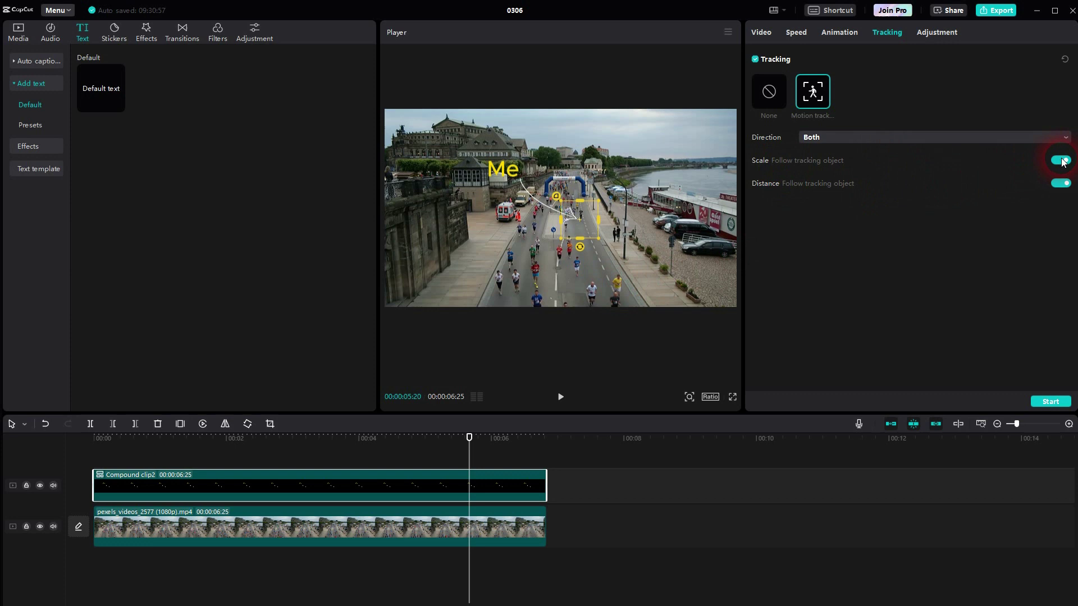
click(471, 435)
drag(476, 453, 60, 481)
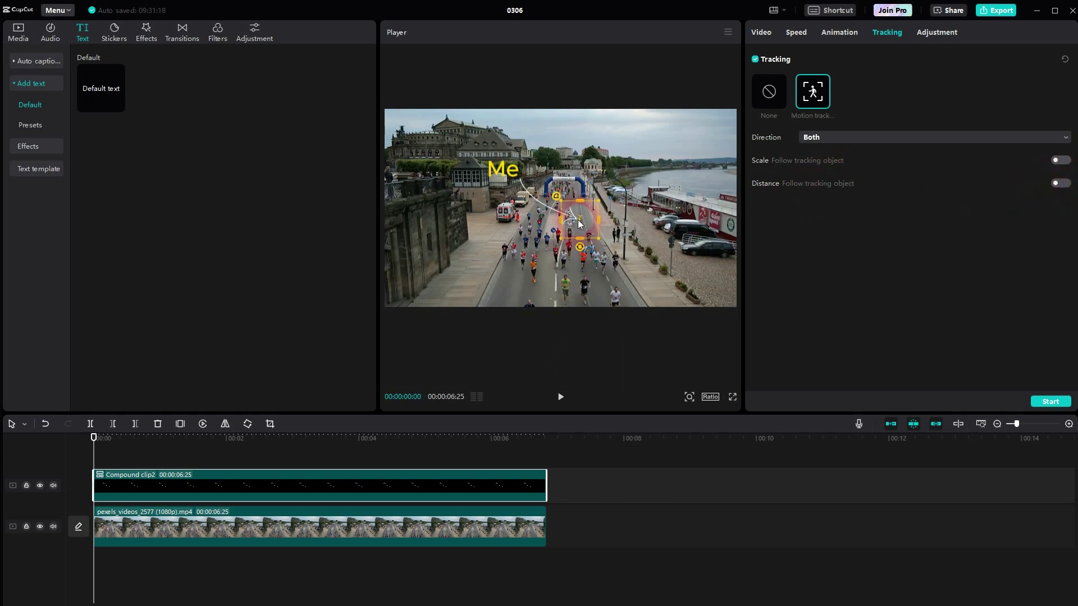
Run motion tracking on the runner until tracking completes.
click(1046, 402)
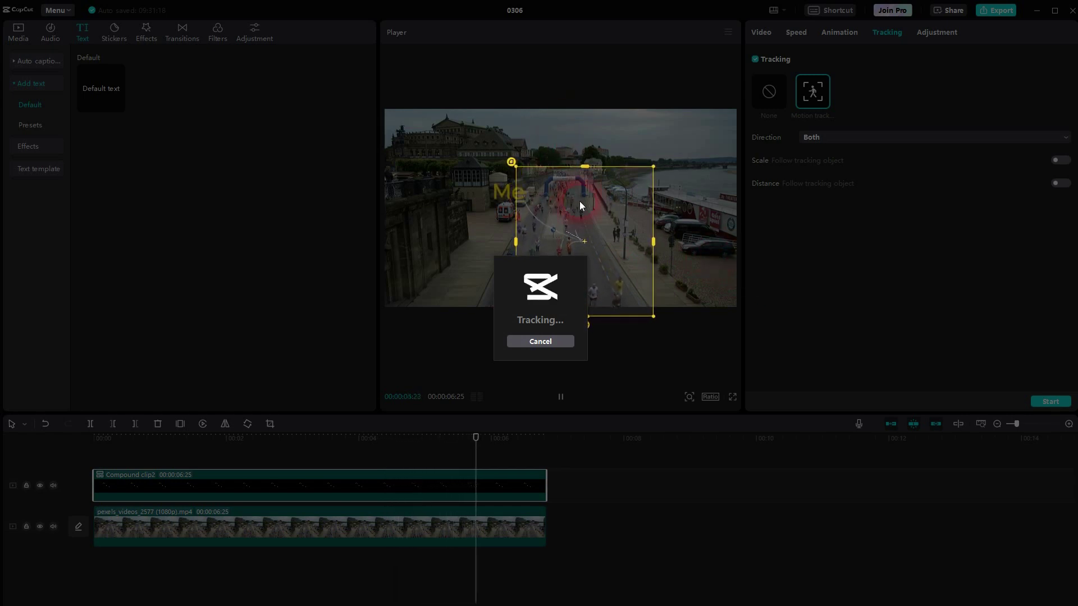
click(553, 340)
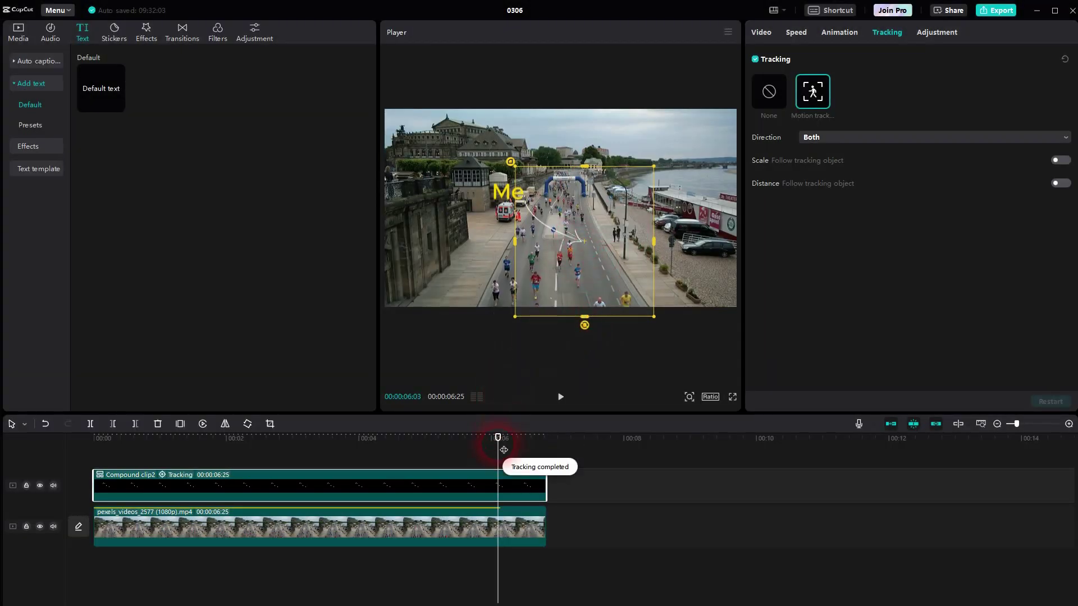
Remove the tracking and add a Position keyframe at 0:00 with X 0, Y 0.
click(767, 91)
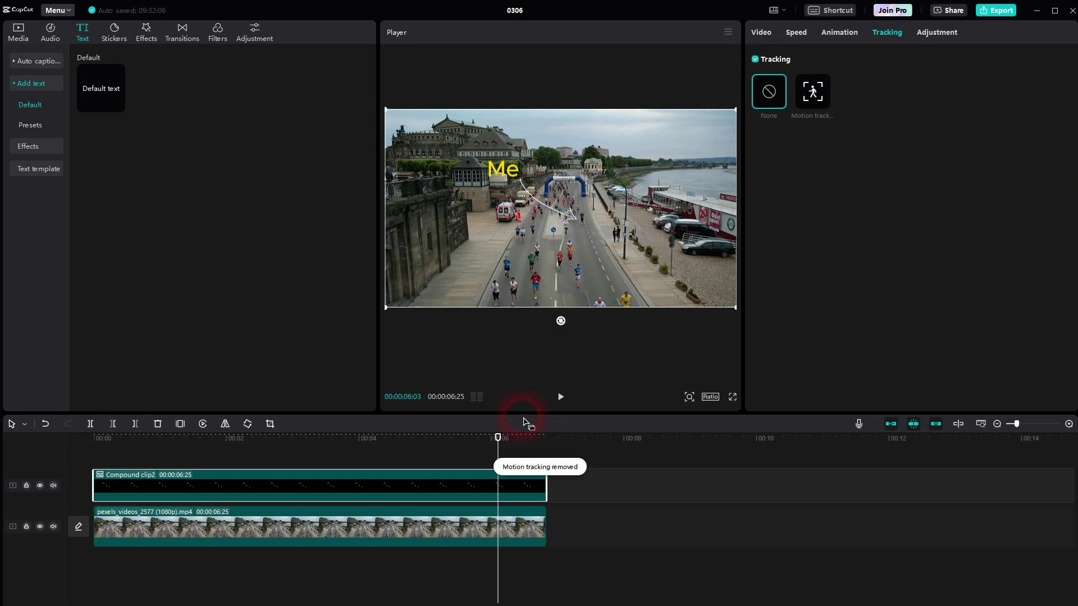
drag(505, 451, 92, 452)
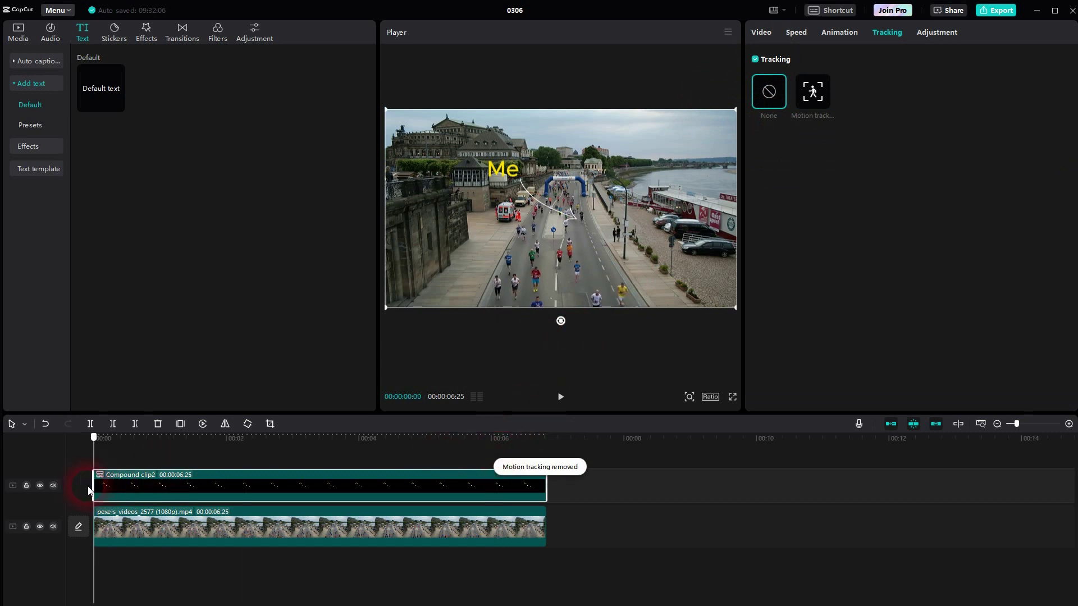
click(765, 33)
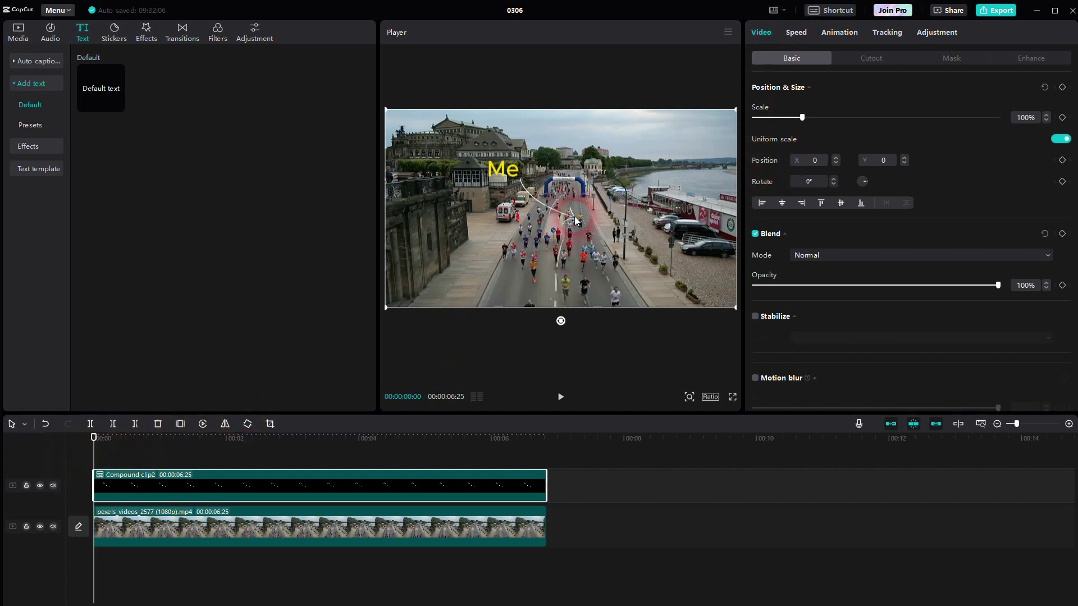
click(1062, 162)
key(space)
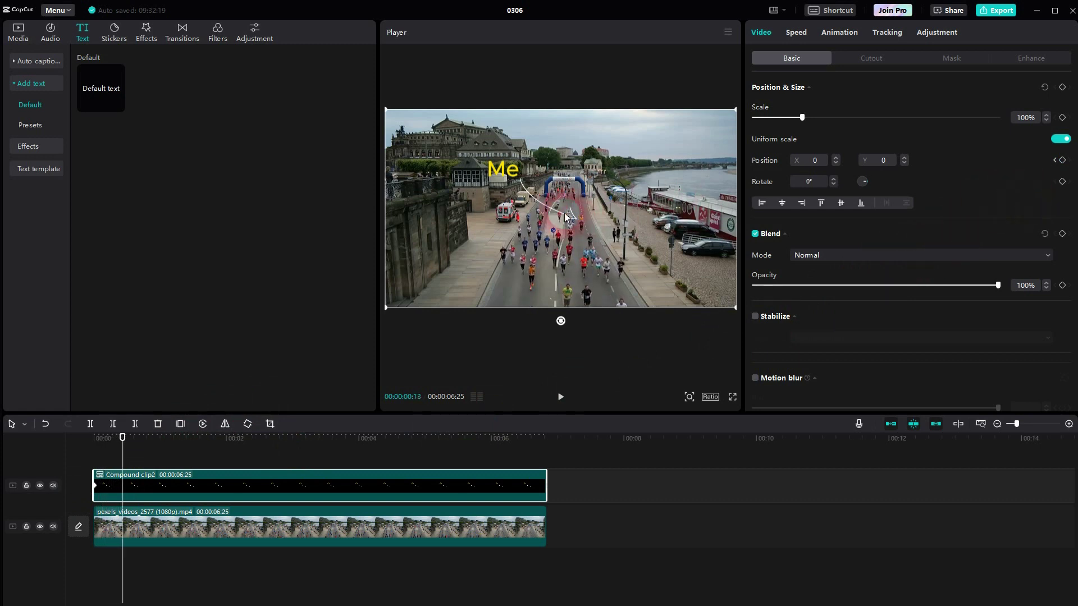
Keyframe the overlay's position at successive frames along the runner, ending at X 505, Y -915.
drag(558, 212, 594, 256)
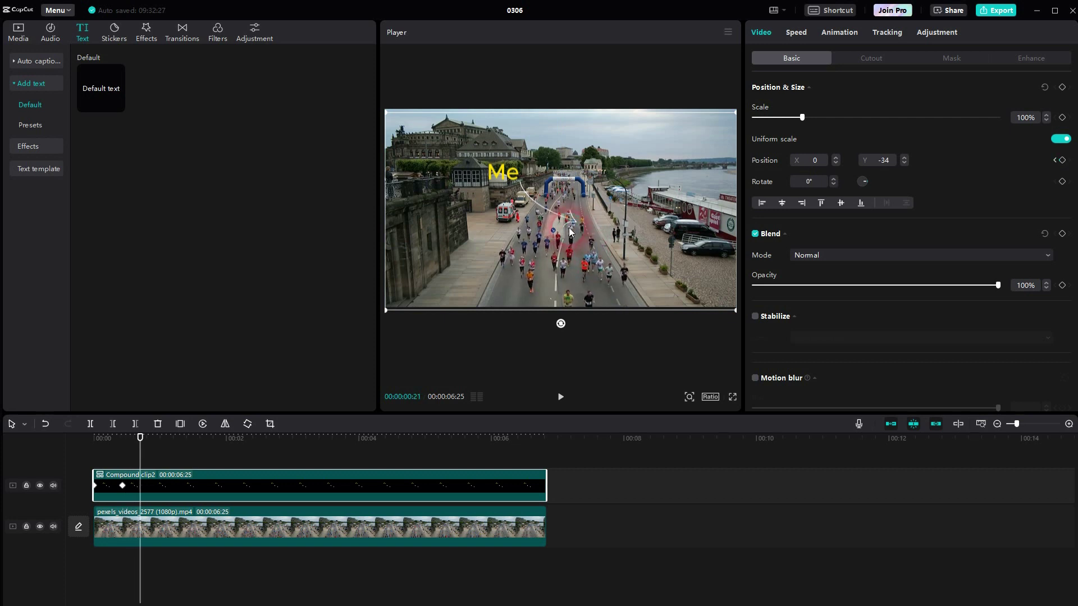
drag(600, 272, 584, 243)
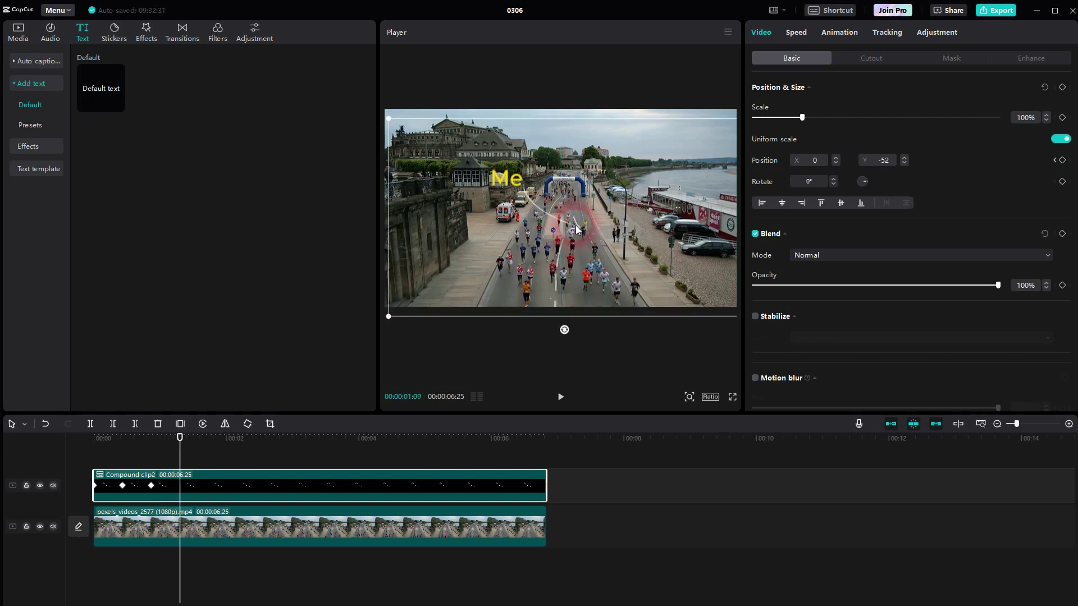
drag(578, 226, 613, 267)
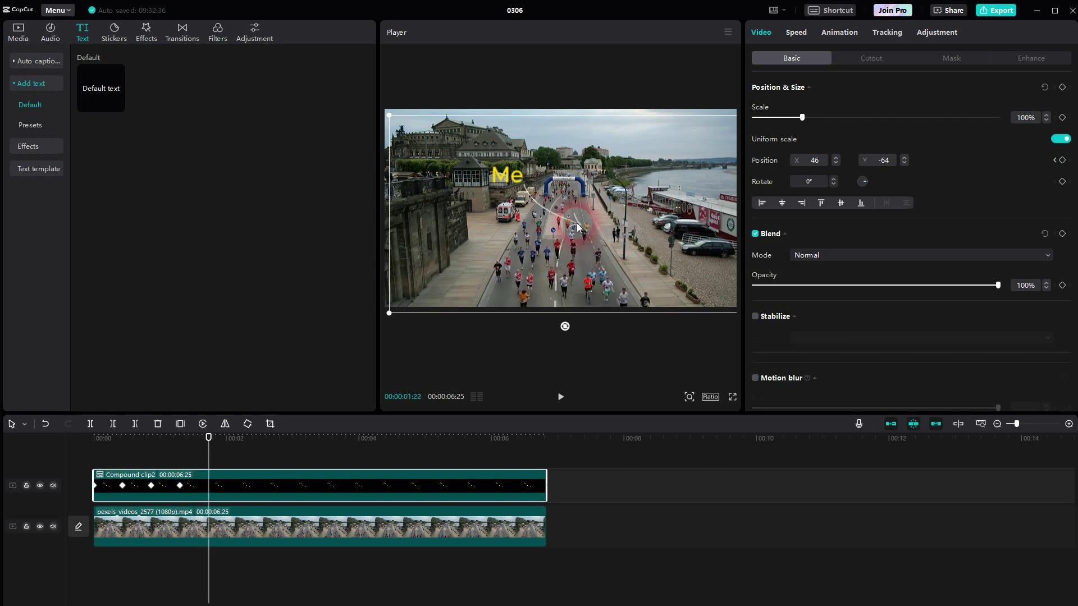
drag(578, 224, 597, 257)
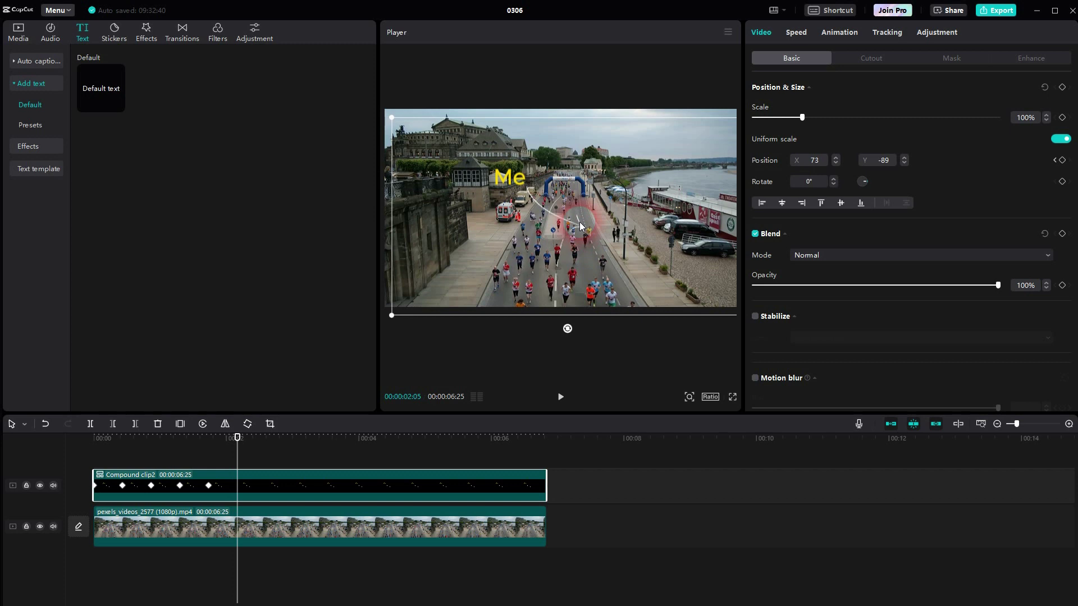
drag(581, 227, 612, 263)
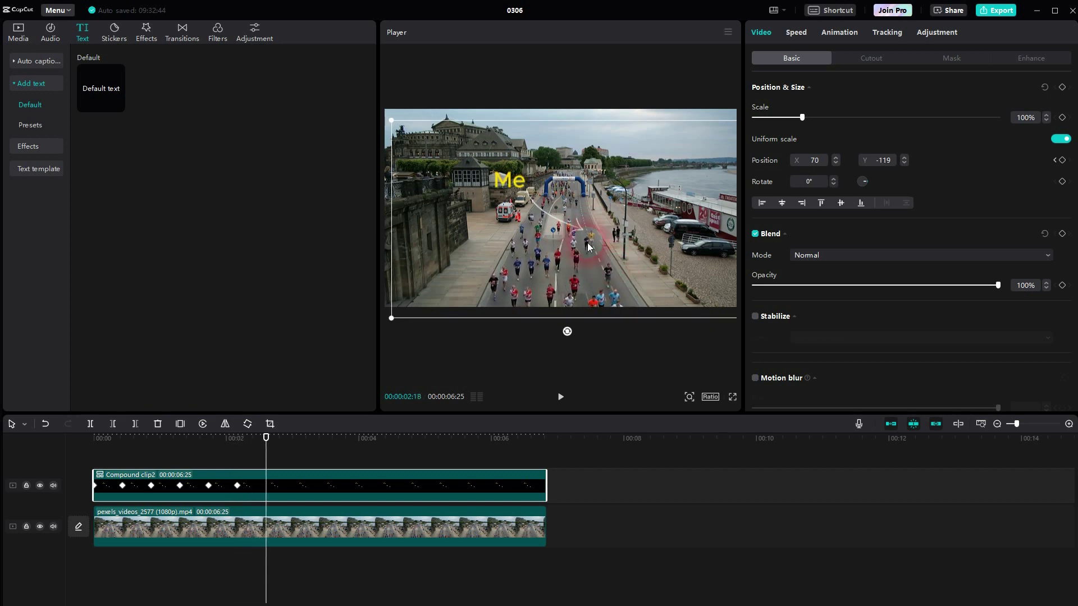
drag(582, 228, 603, 276)
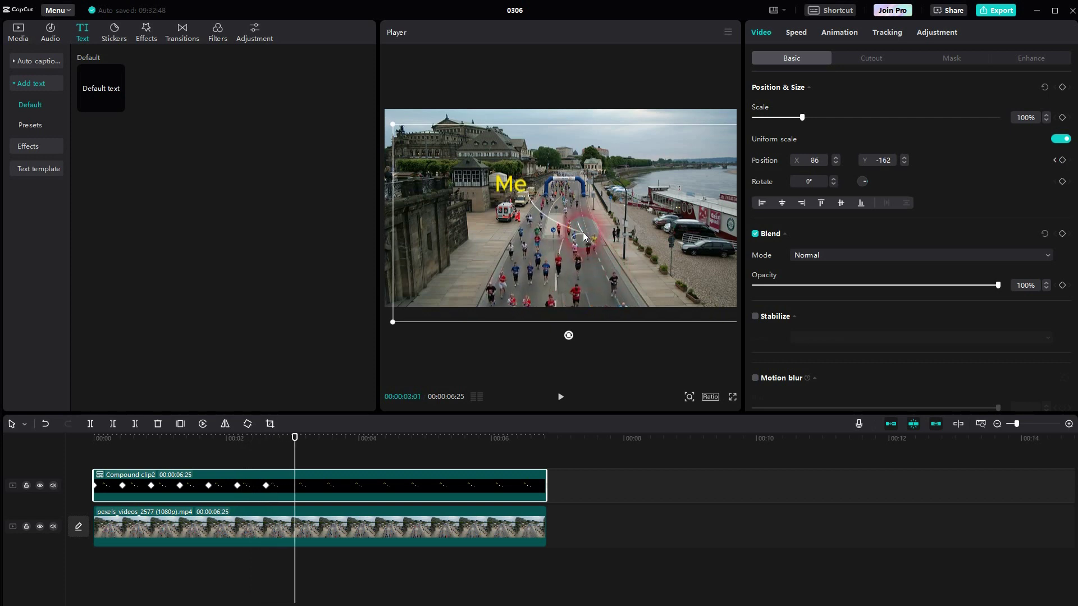
drag(583, 231, 626, 281)
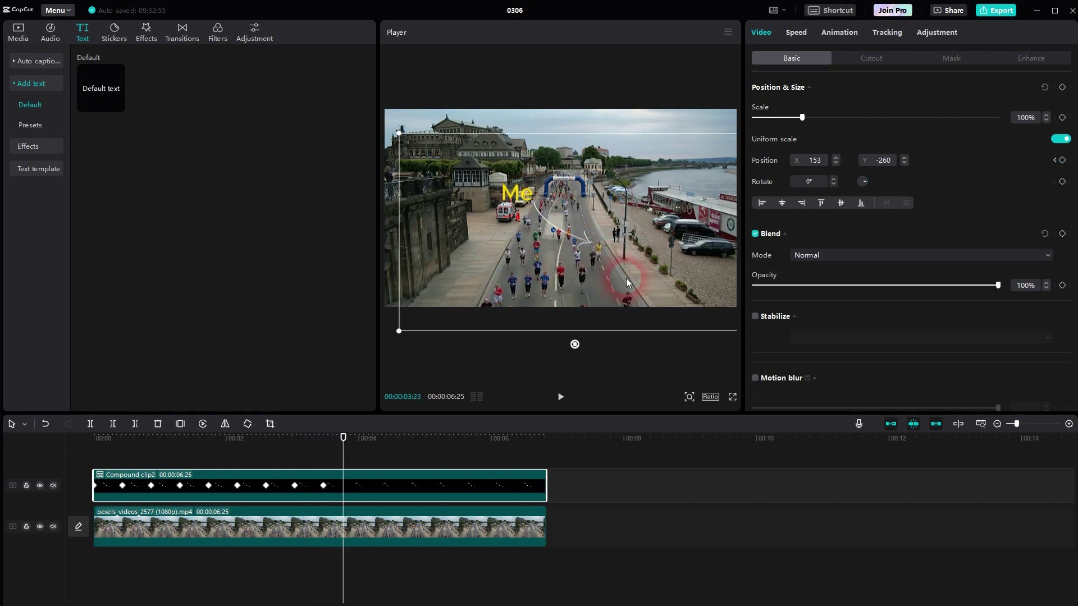
drag(590, 242, 594, 250)
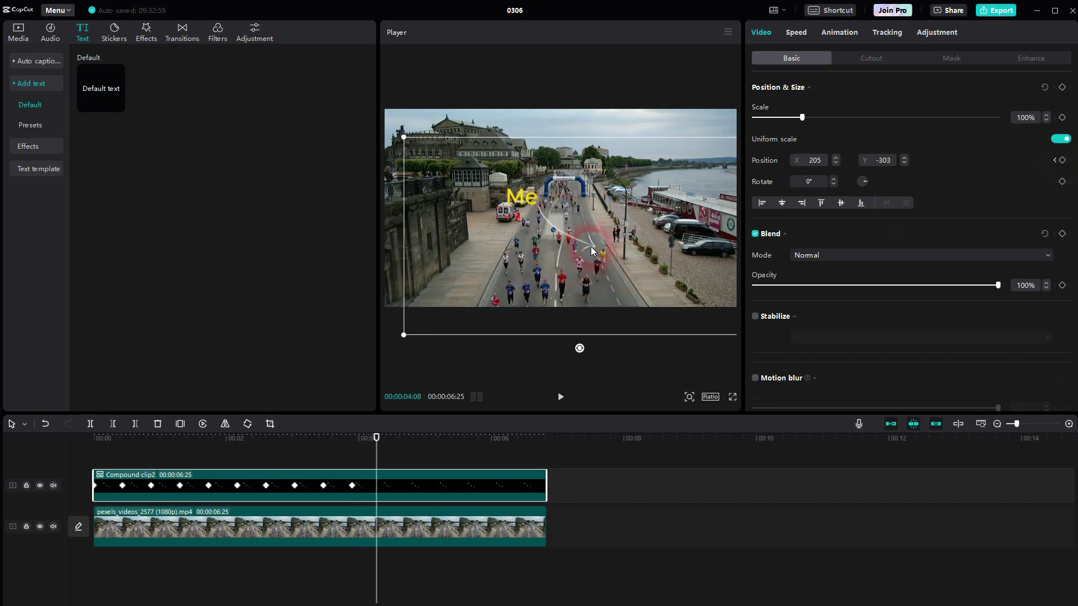
mouse_move(604, 245)
mouse_down()
mouse_move(591, 254)
mouse_move(618, 281)
mouse_move(602, 274)
mouse_move(608, 289)
mouse_move(619, 288)
mouse_up()
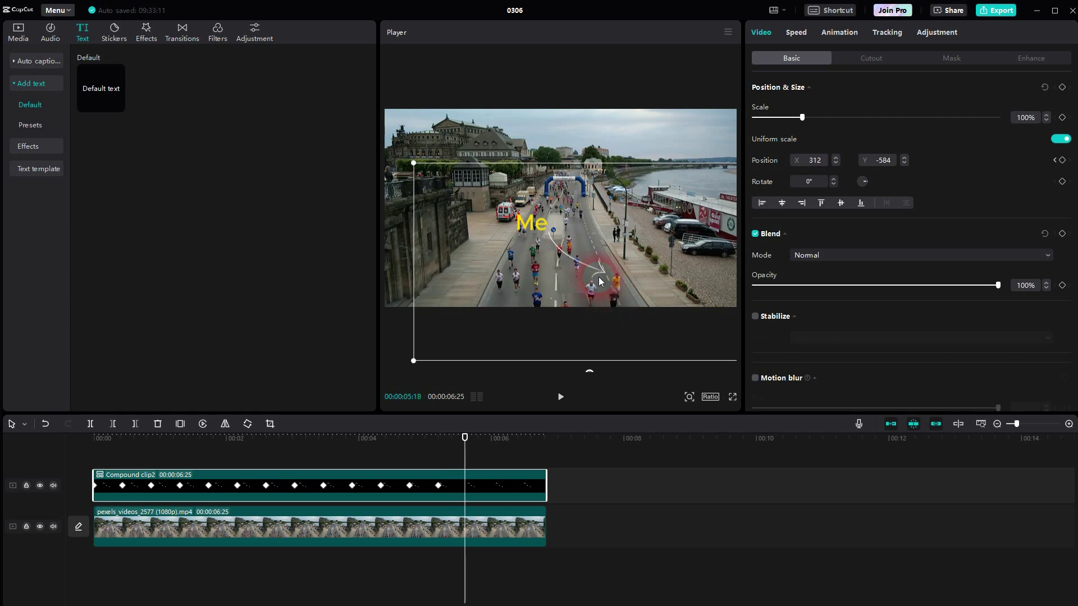
mouse_move(600, 275)
mouse_down()
mouse_move(632, 304)
mouse_move(611, 288)
mouse_move(621, 306)
mouse_up()
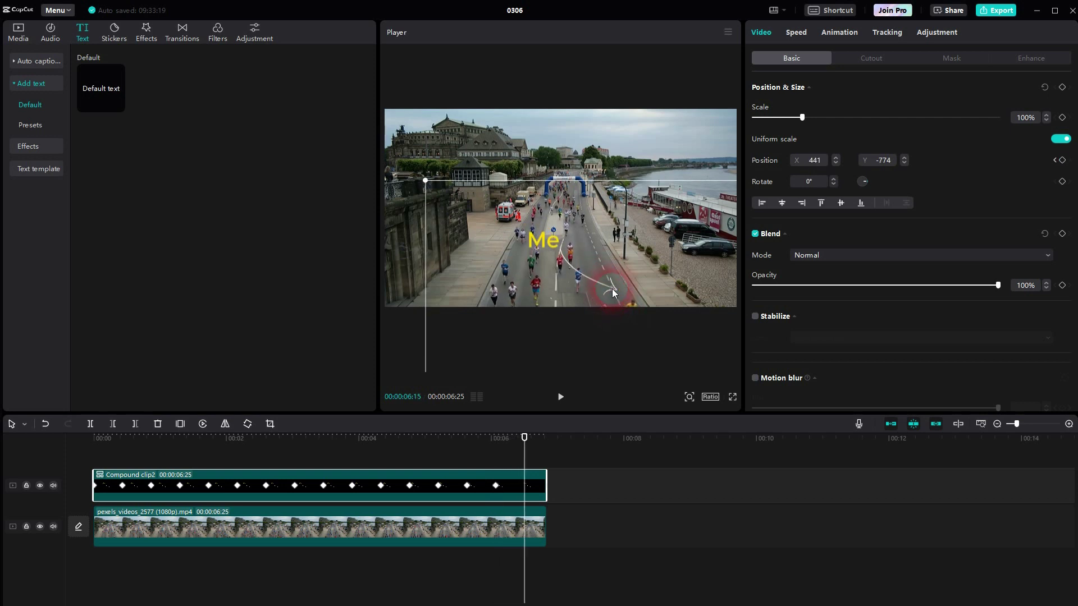
drag(615, 294, 618, 301)
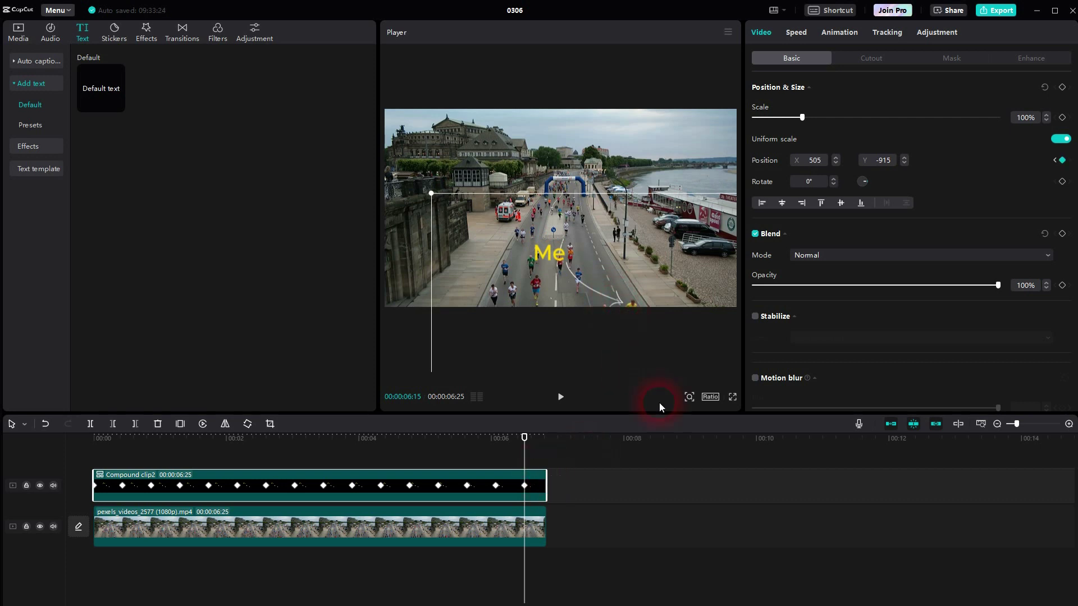
Apply a 0.5 s Fade Out exit animation to the compound clip and preview the ending.
click(840, 34)
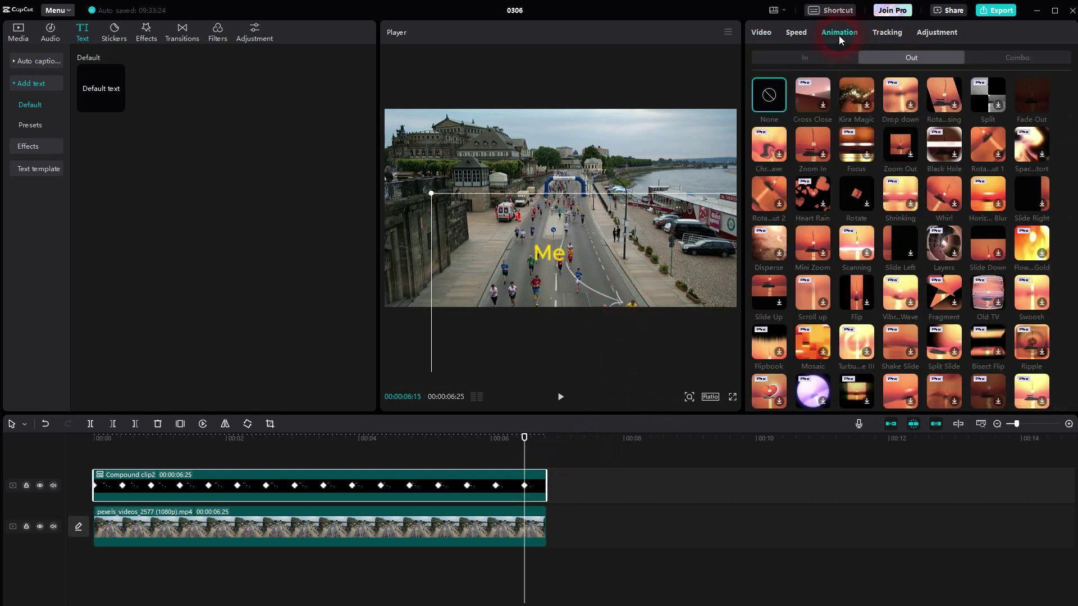
click(813, 62)
click(893, 58)
click(1035, 103)
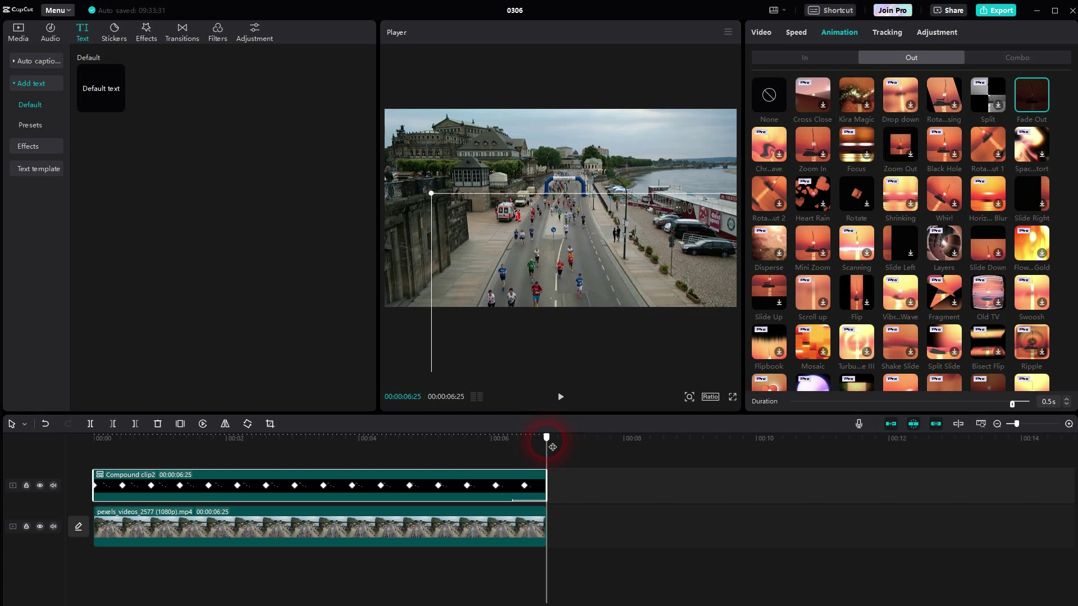
mouse_move(552, 447)
mouse_down()
mouse_move(509, 449)
mouse_move(550, 455)
mouse_up()
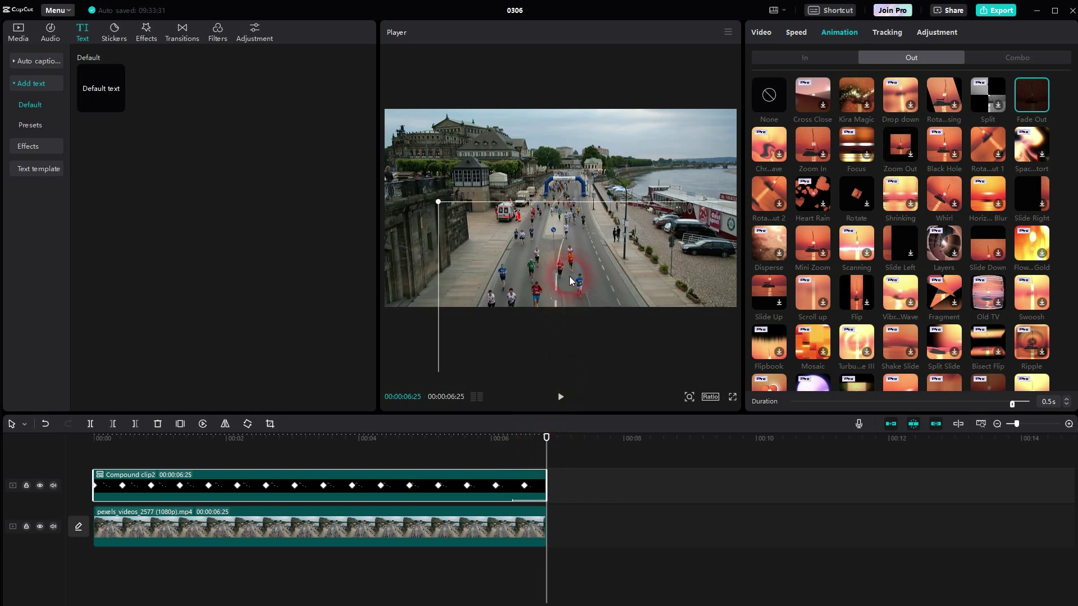
mouse_move(546, 440)
mouse_down()
mouse_move(537, 451)
mouse_move(512, 441)
mouse_move(552, 457)
mouse_up()
Step through the Position keyframes from 0:00, then play the finished edit from the start.
click(94, 440)
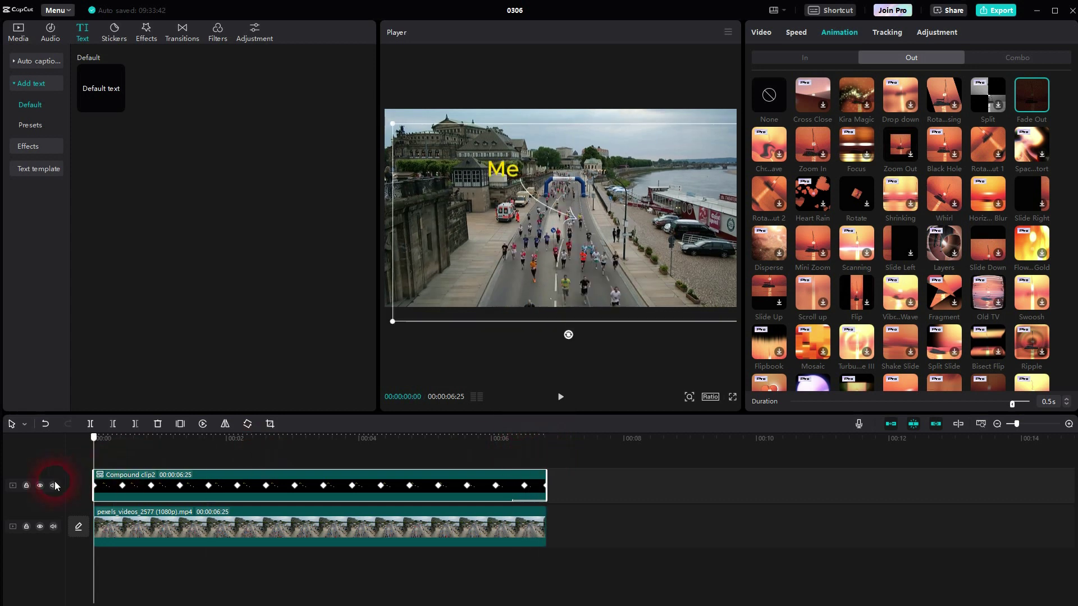
click(757, 35)
click(1069, 163)
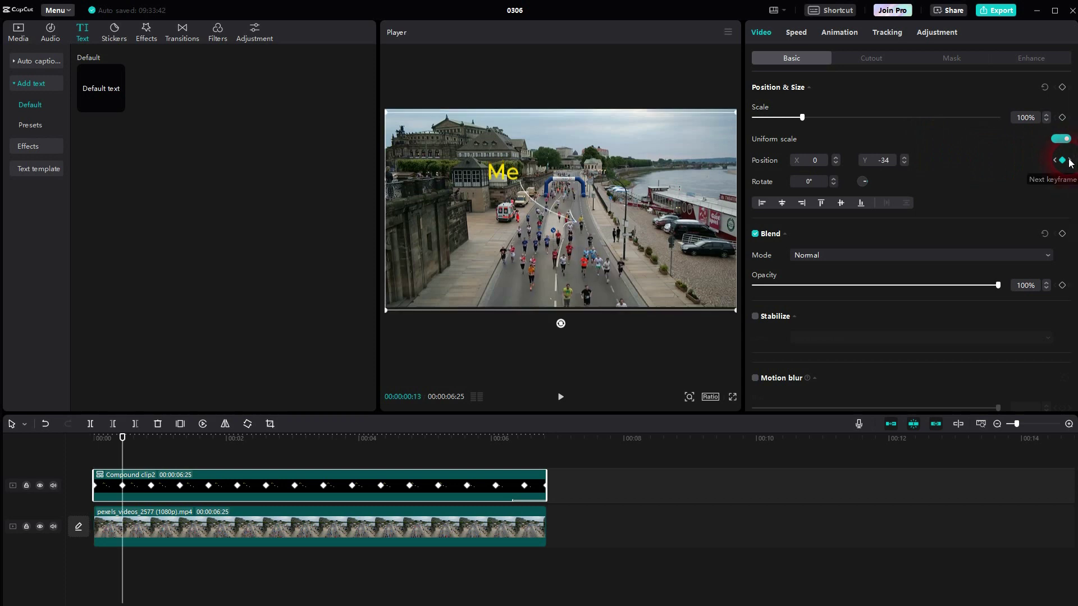
click(1069, 163)
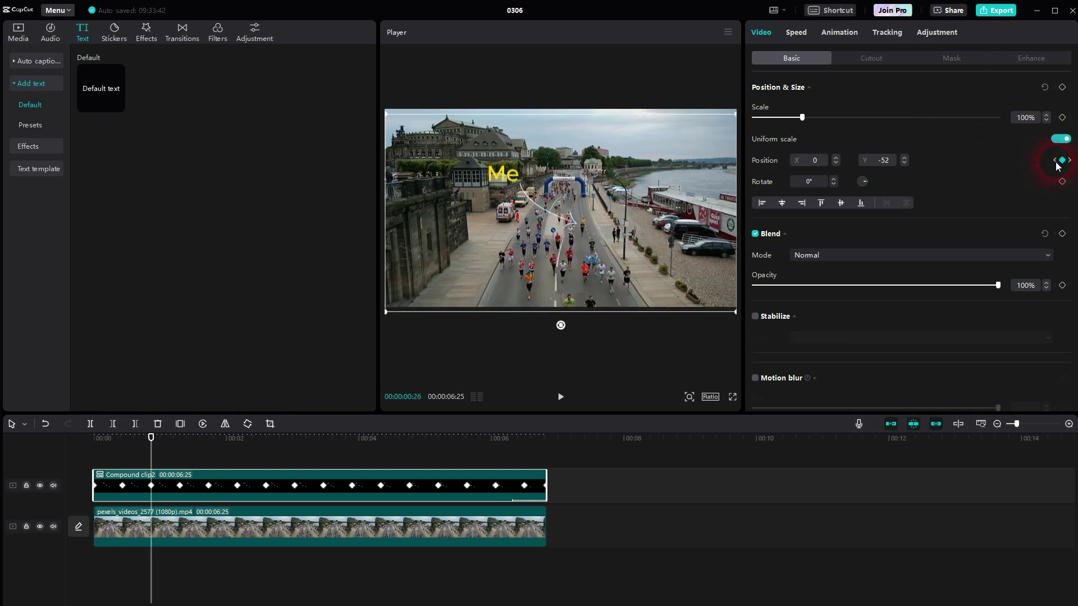
click(1054, 161)
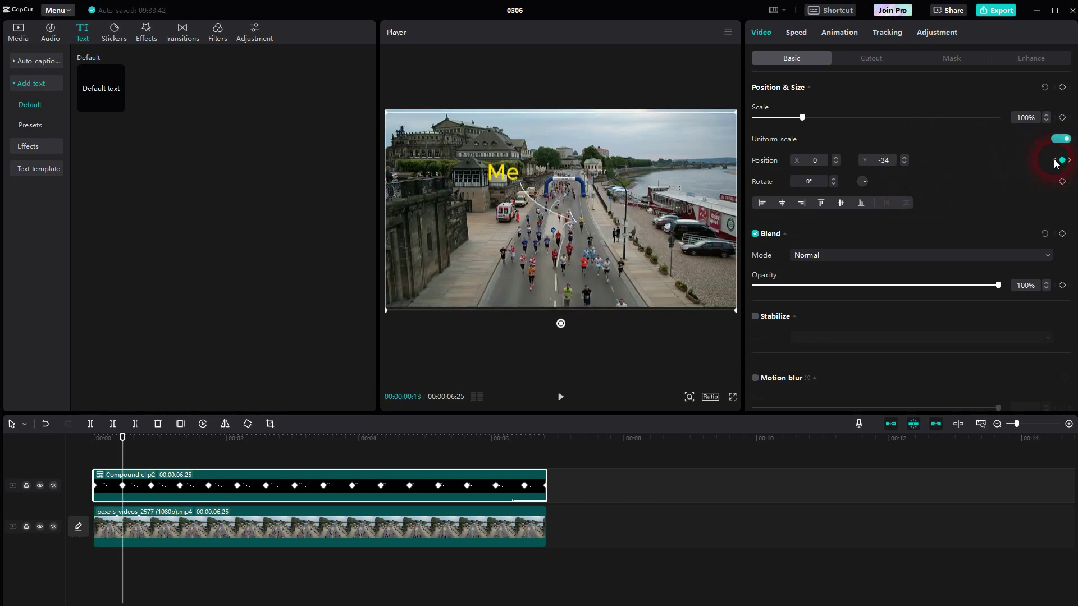
click(1055, 161)
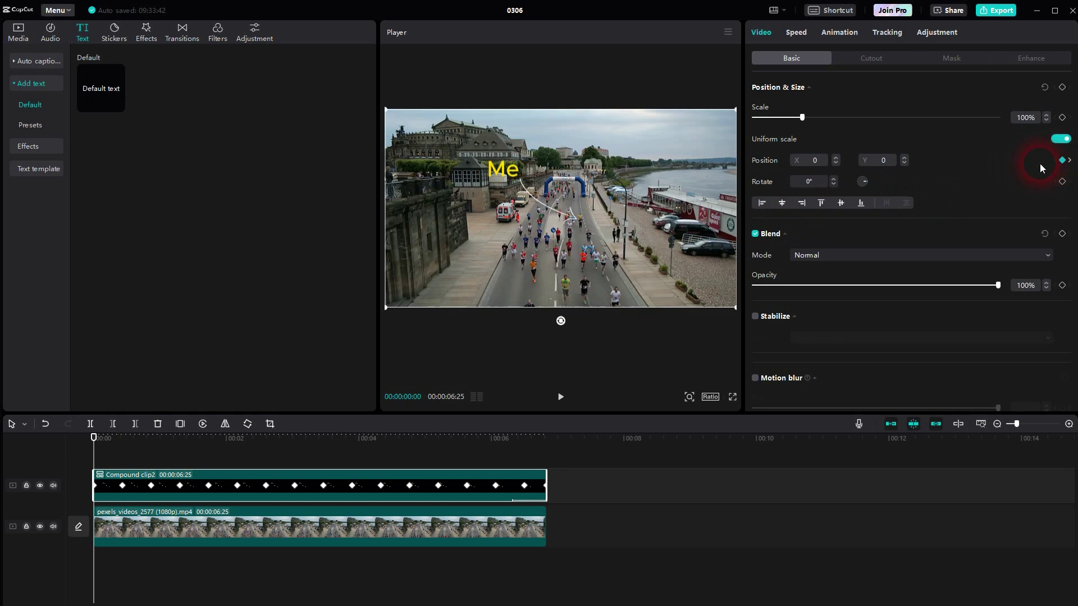
click(466, 528)
click(560, 396)
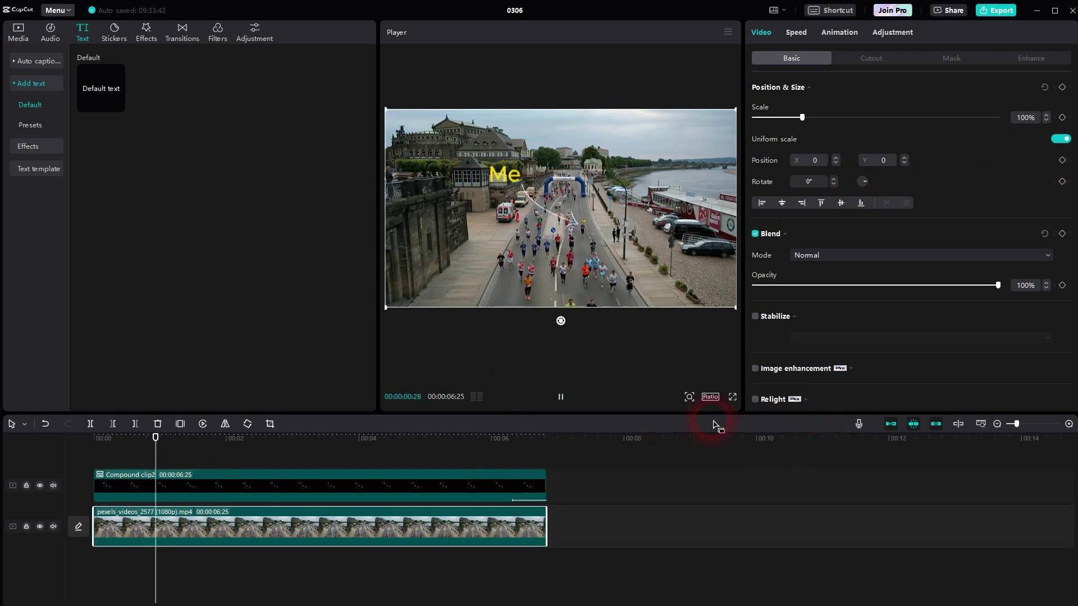